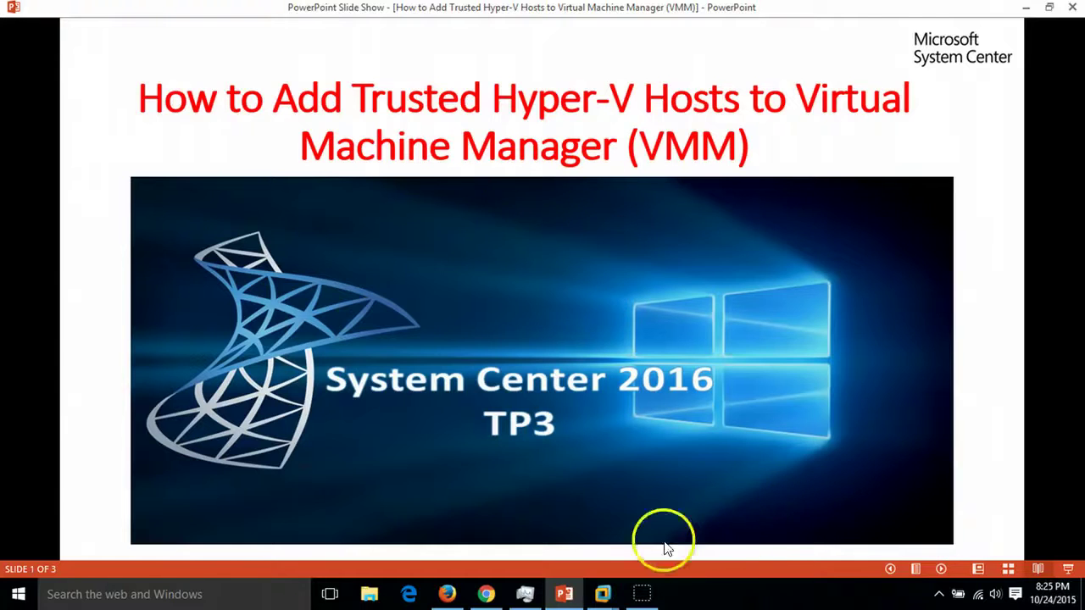
Advance the PowerPoint slide show to slide 2, the demo environment slide
click(1000, 481)
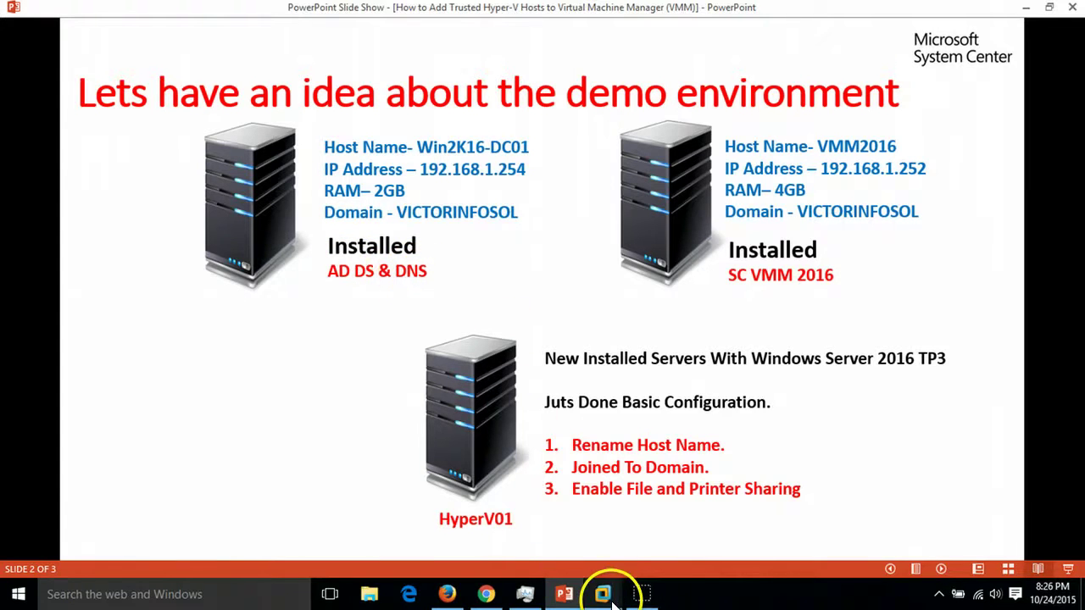
Bring up Win2K16-DC01 and open its Local Server System Properties
mouse_move(612, 604)
click(565, 536)
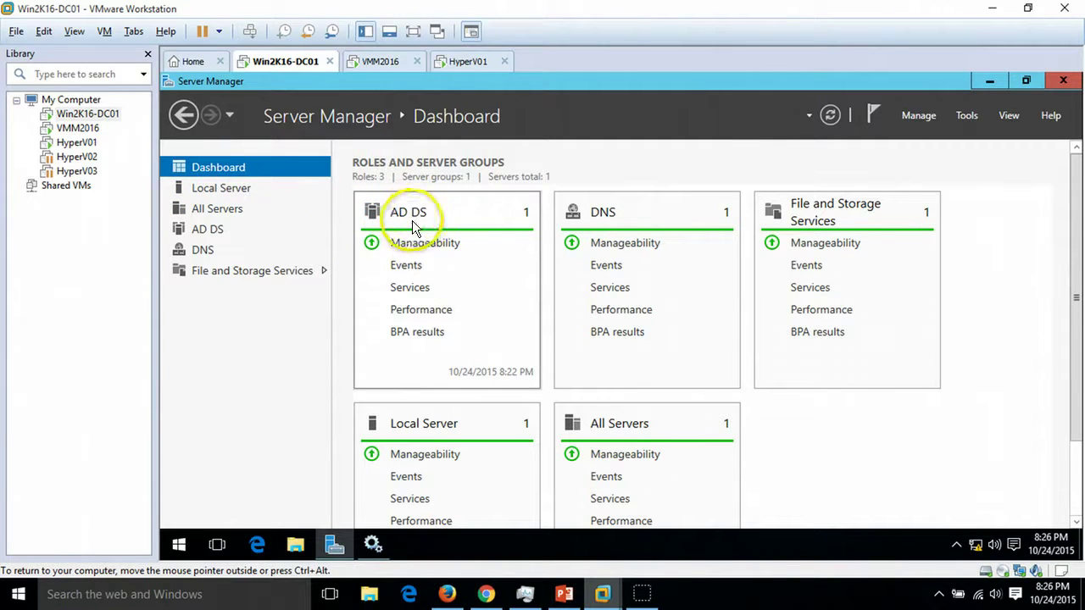
click(252, 188)
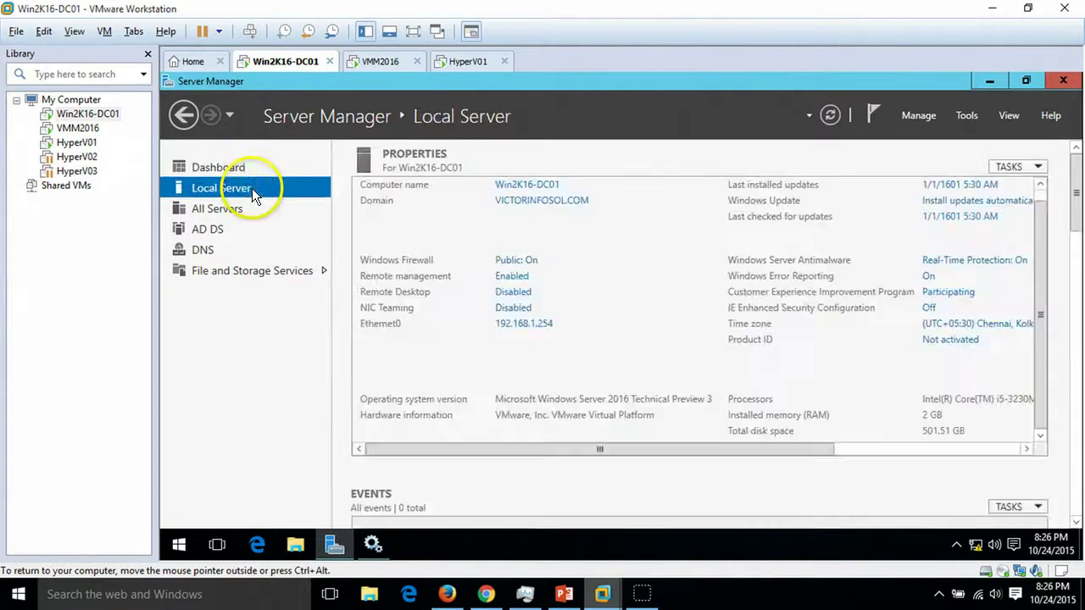
click(535, 208)
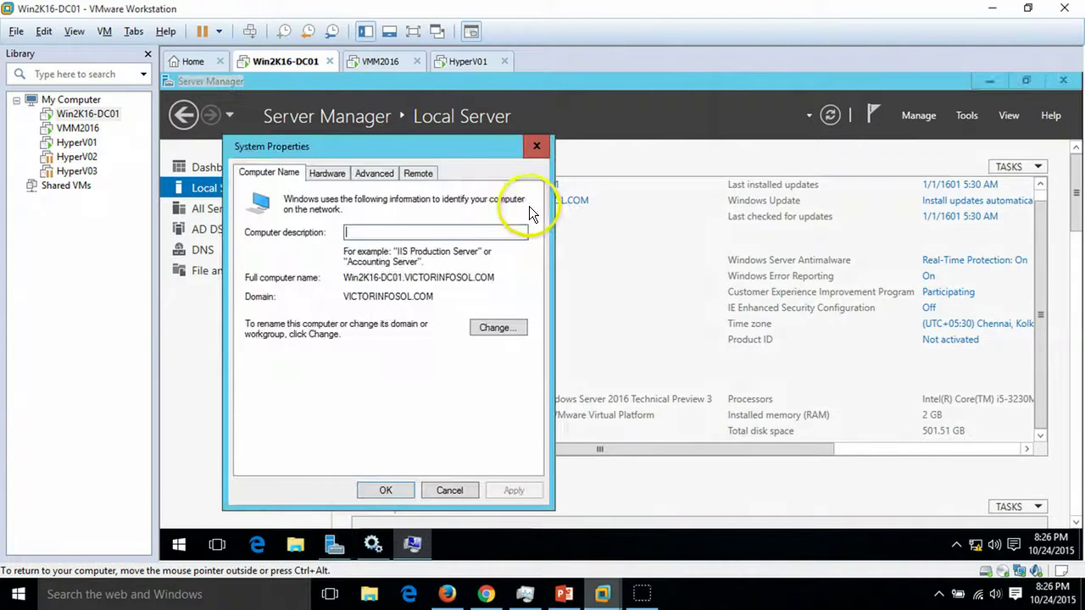
Check the VICTORINFOSOL domain without renaming the computer, then go back to the slide show
click(491, 332)
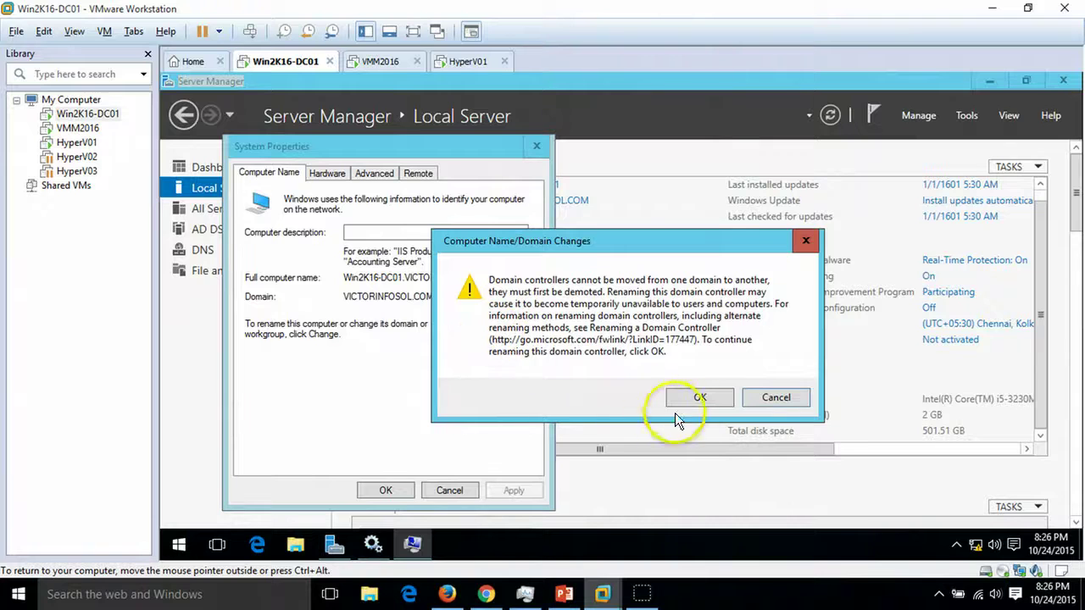
click(776, 398)
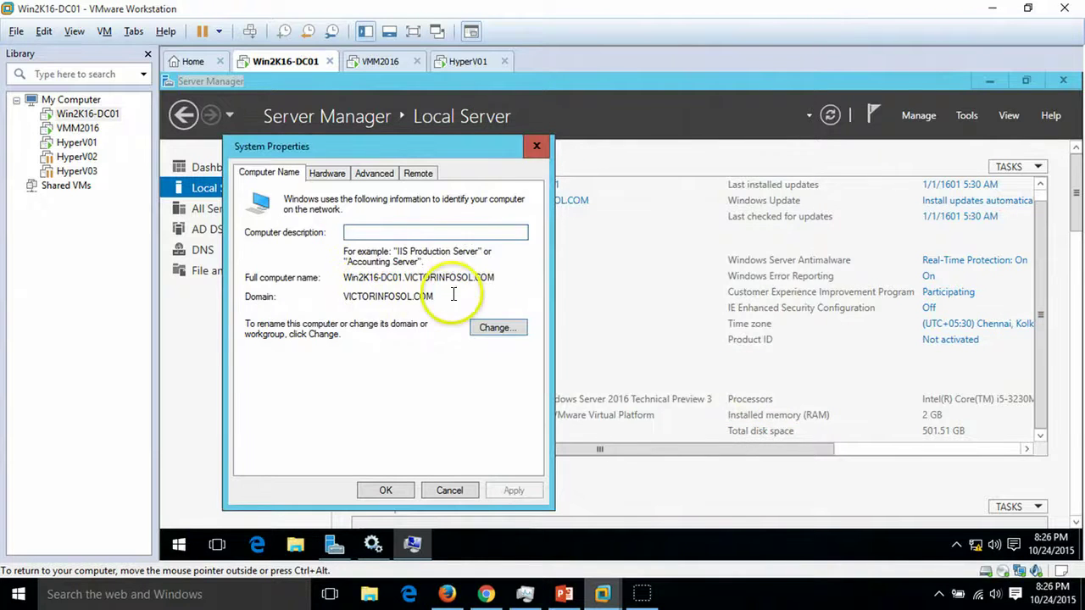
drag(434, 296, 308, 297)
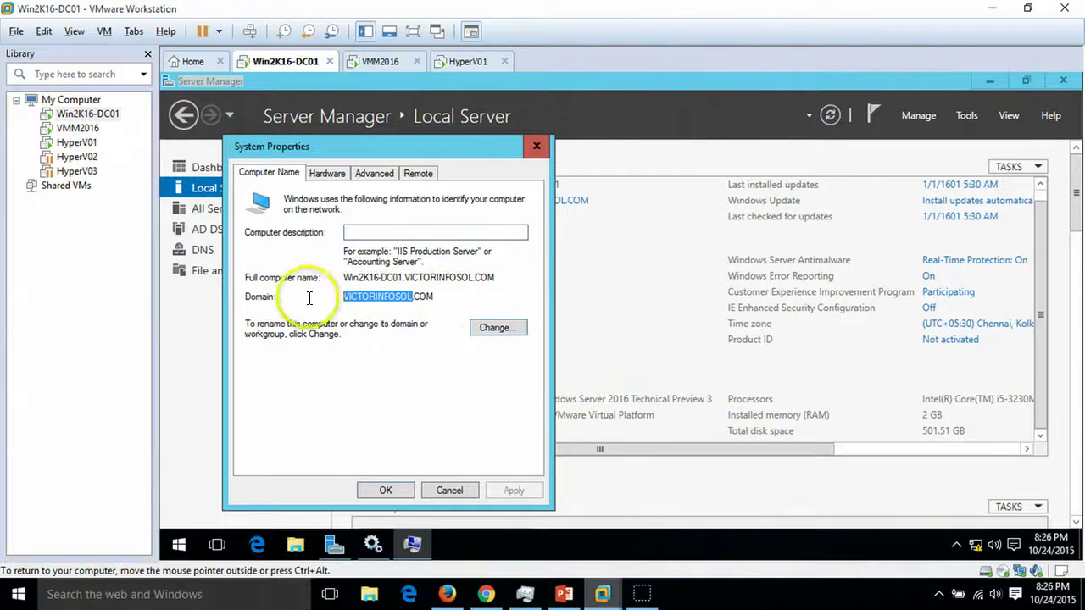
click(534, 147)
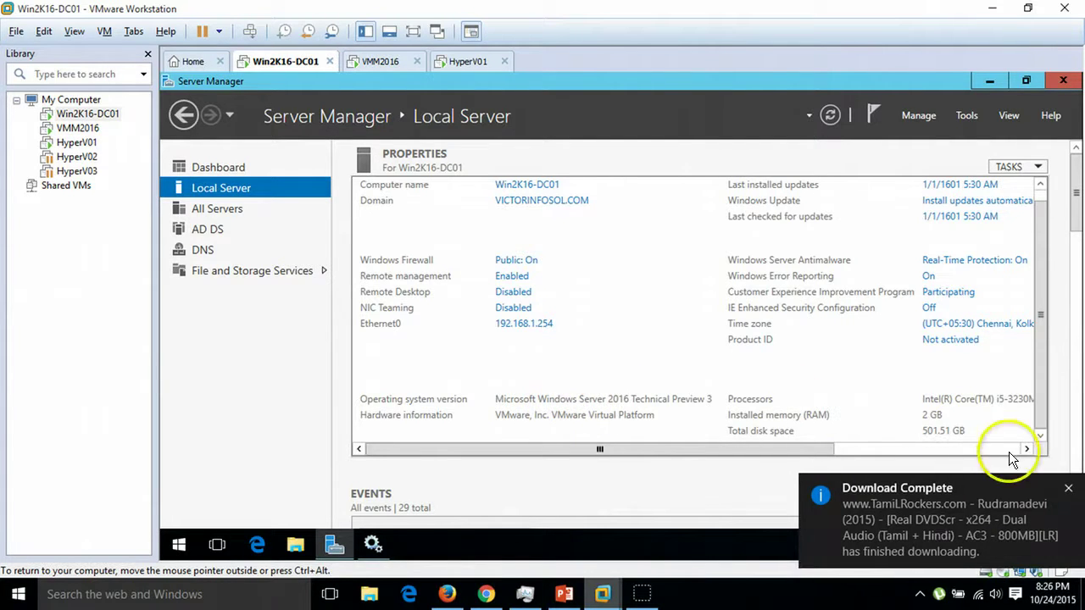
click(1066, 490)
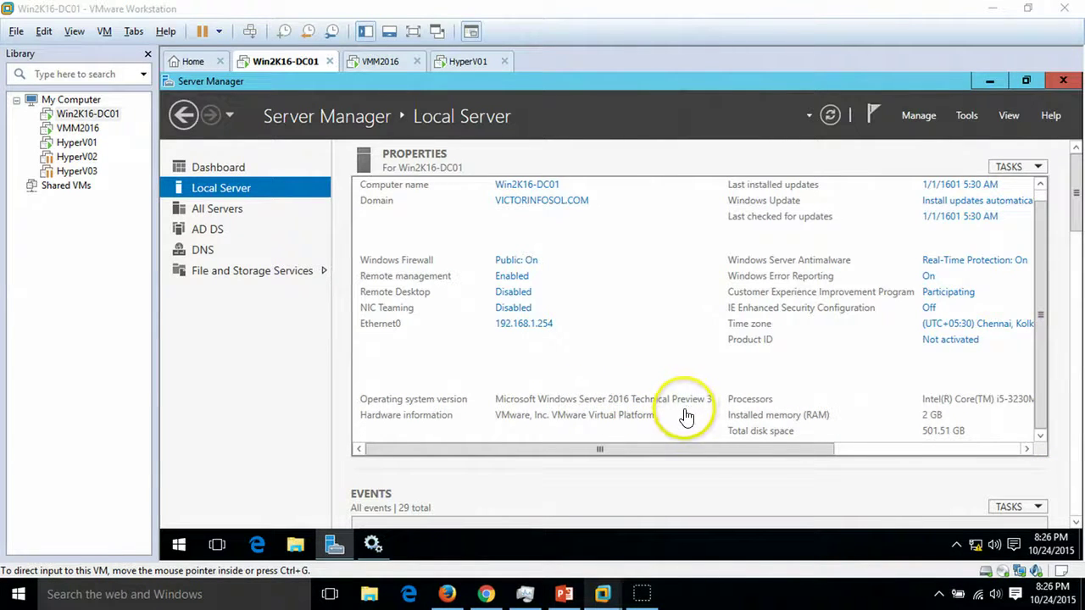
click(564, 594)
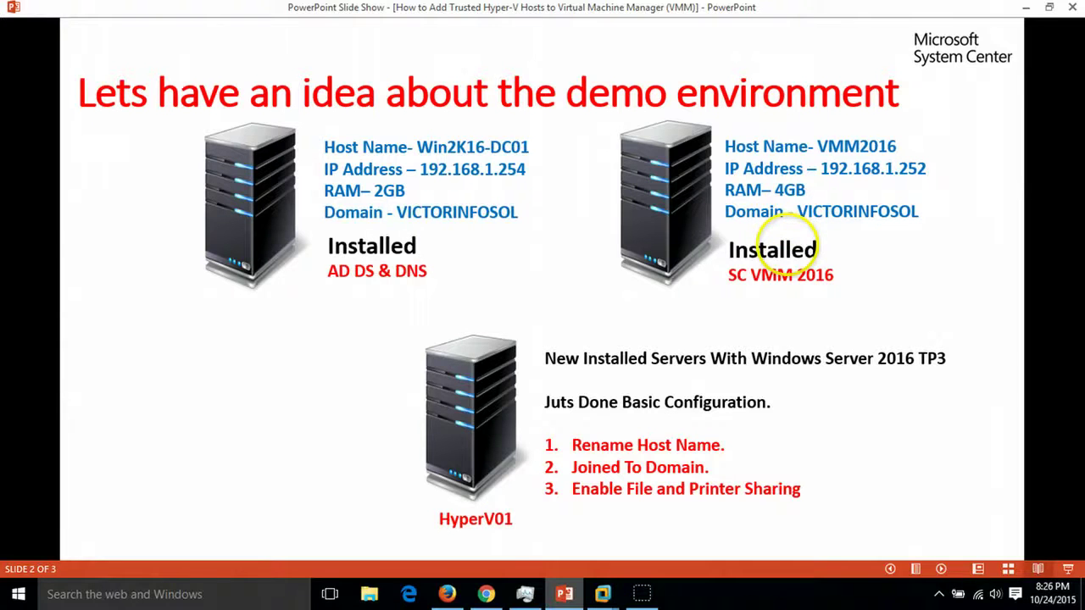
key(Left)
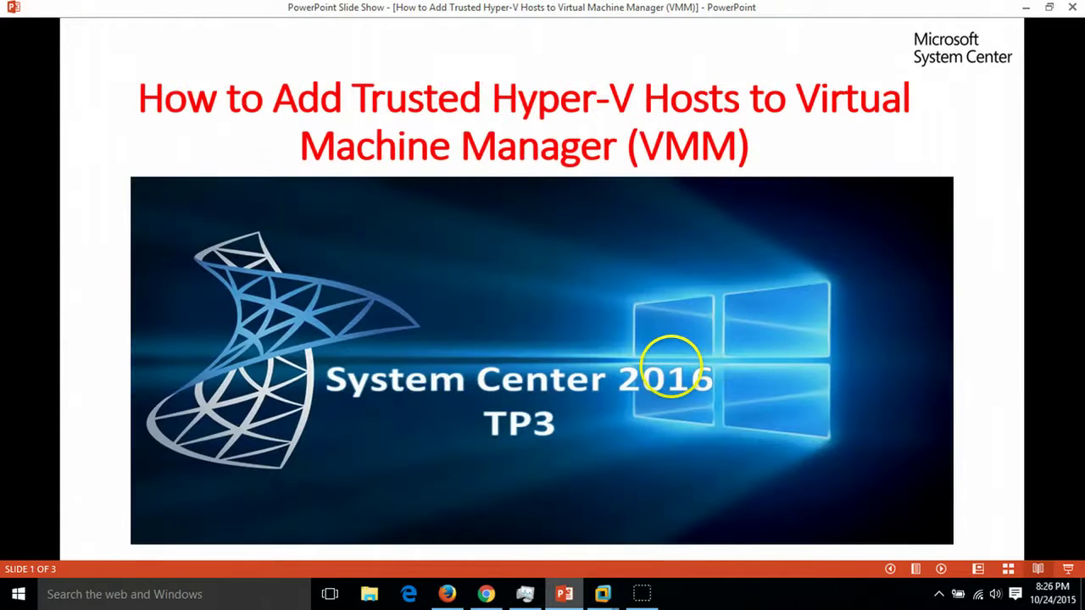
key(Right)
key(Right)
key(Left)
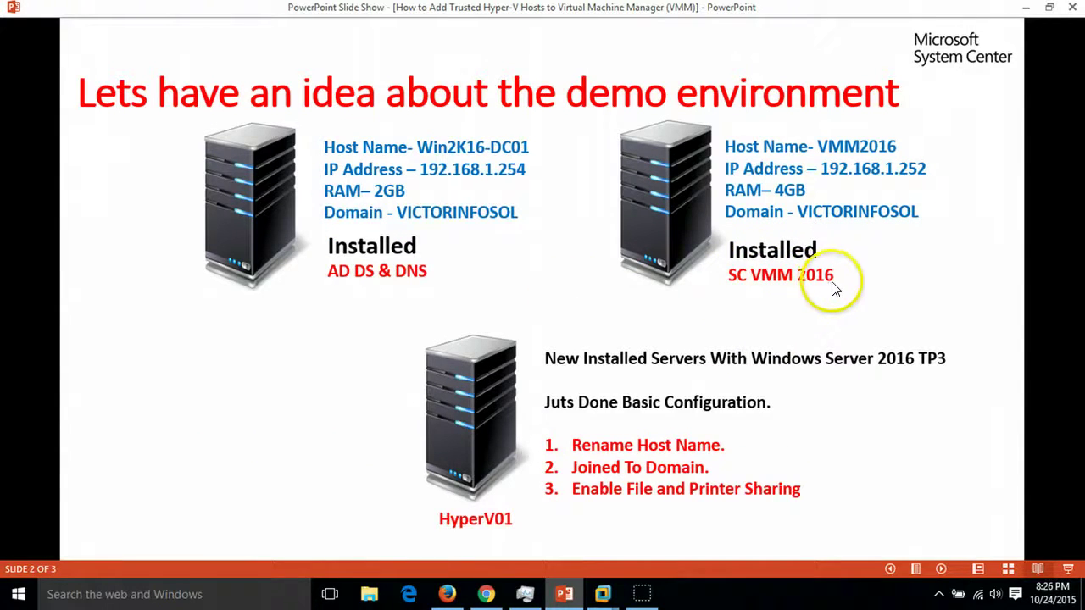
Check VMM2016's Local Server domain details and launch the Virtual Machine Manager Console
click(1026, 7)
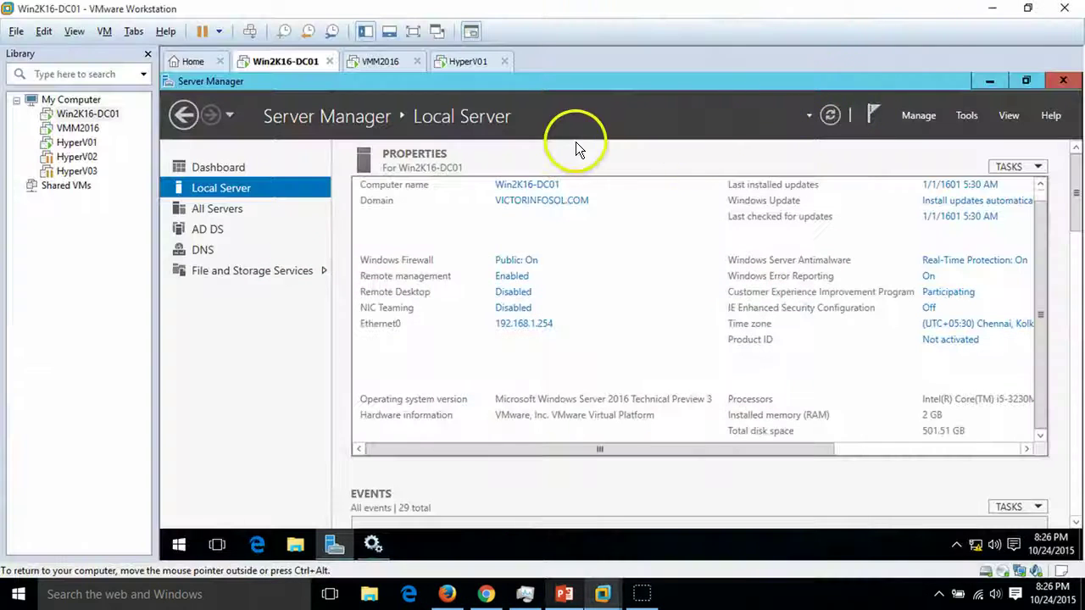
click(381, 62)
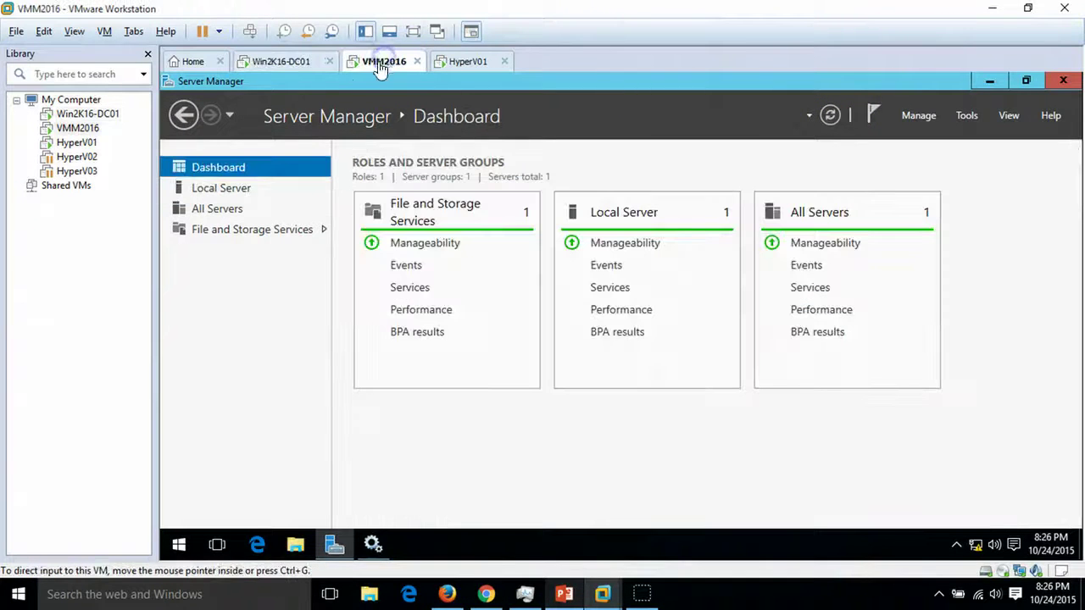
click(219, 187)
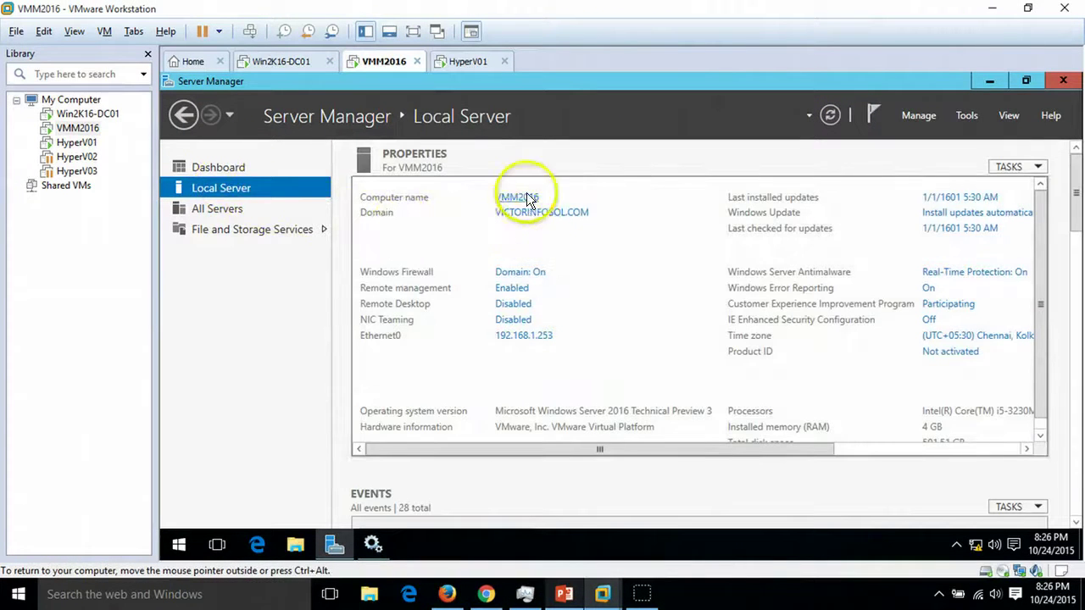
click(346, 546)
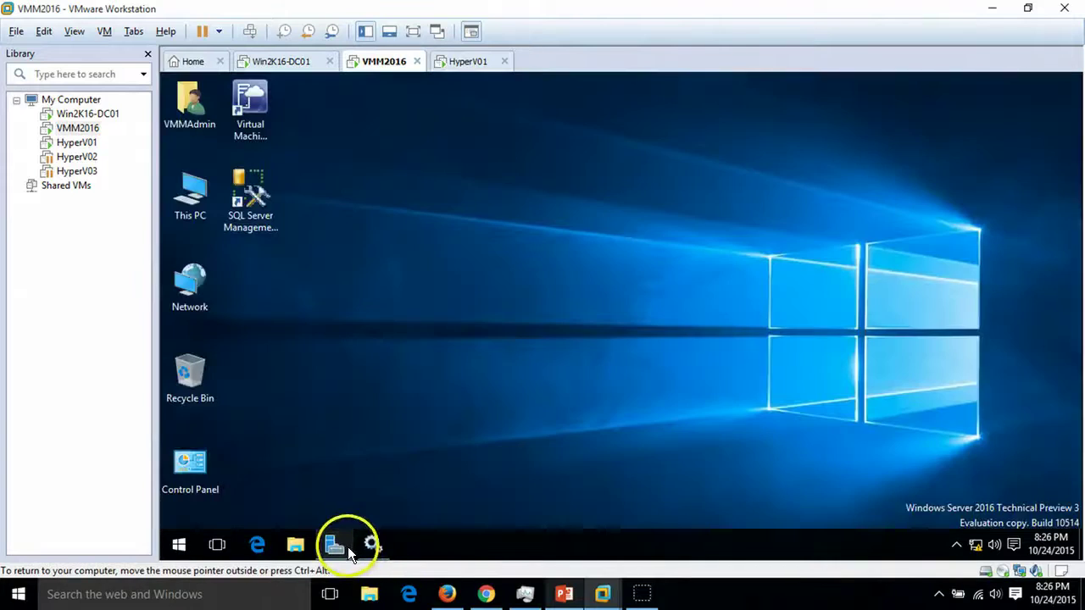
click(255, 90)
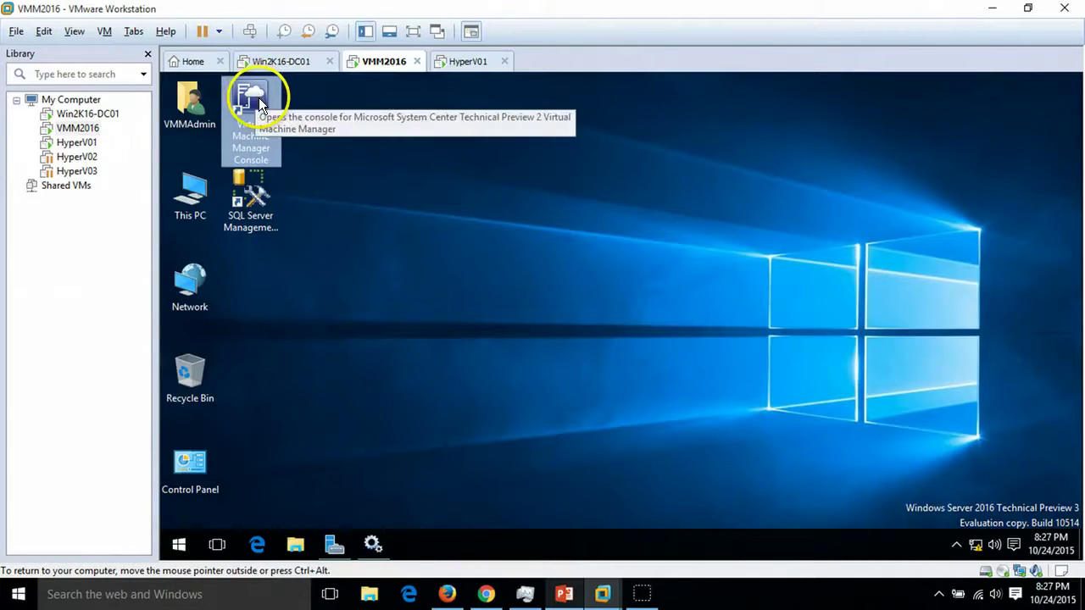
double_click(258, 98)
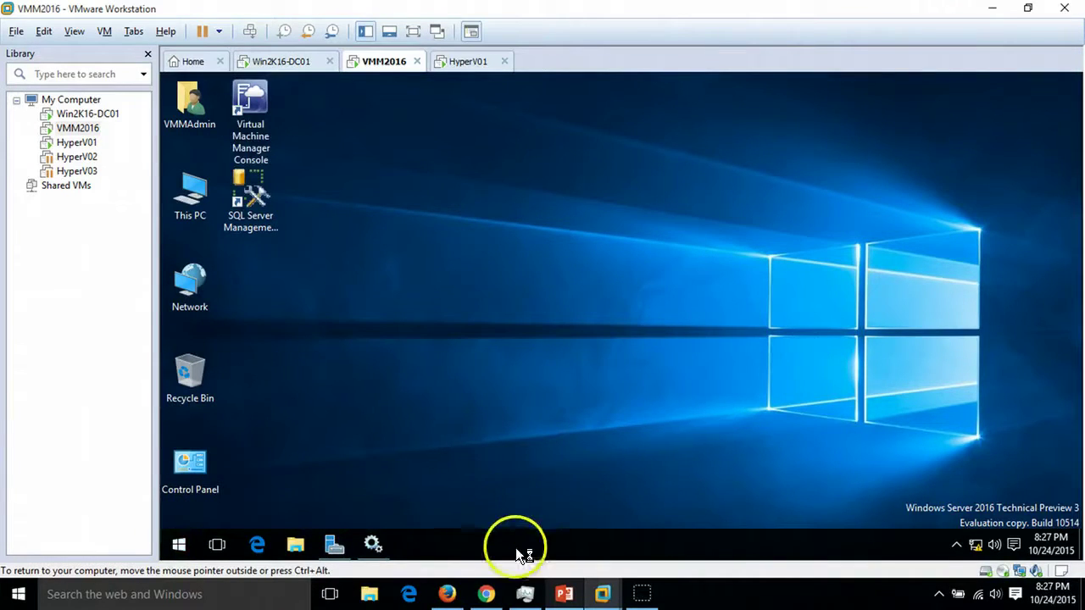
click(564, 593)
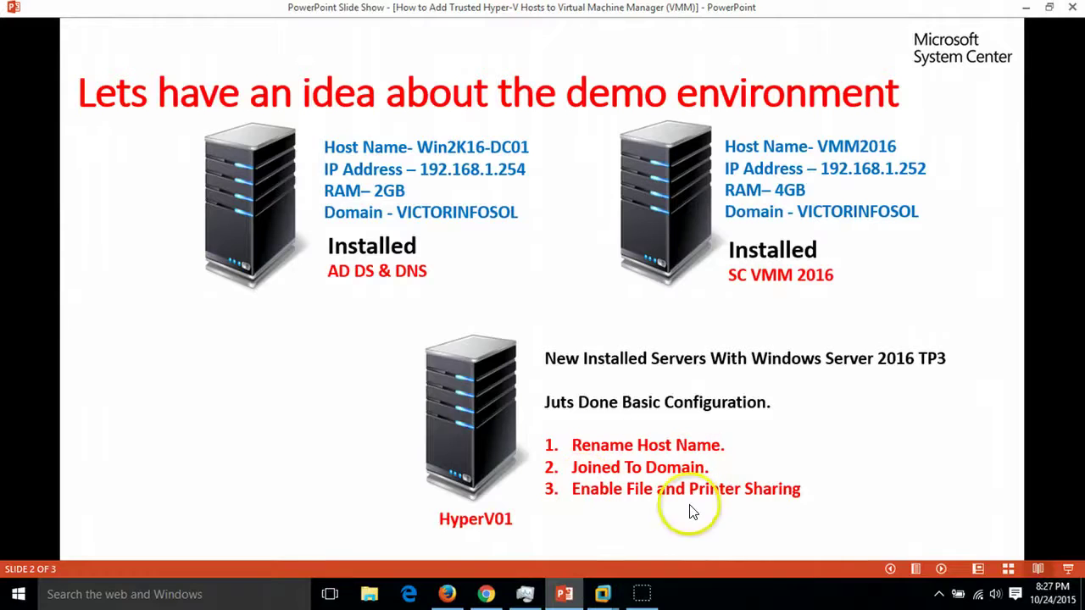
On HyperV01, confirm in System Properties that it is joined to VICTORINFOSOL.COM
click(1024, 10)
click(468, 61)
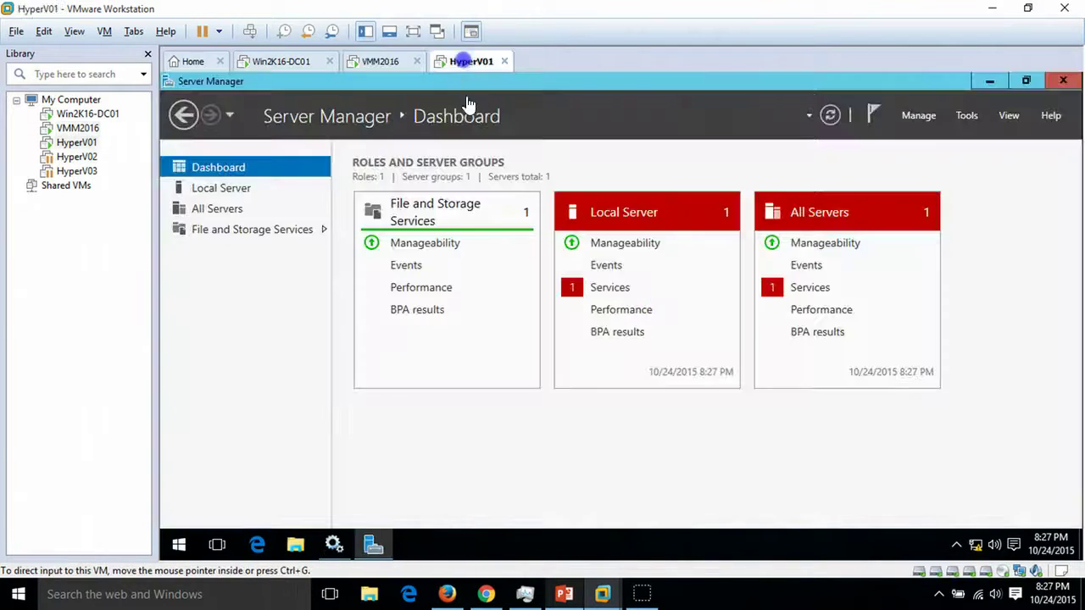
click(254, 188)
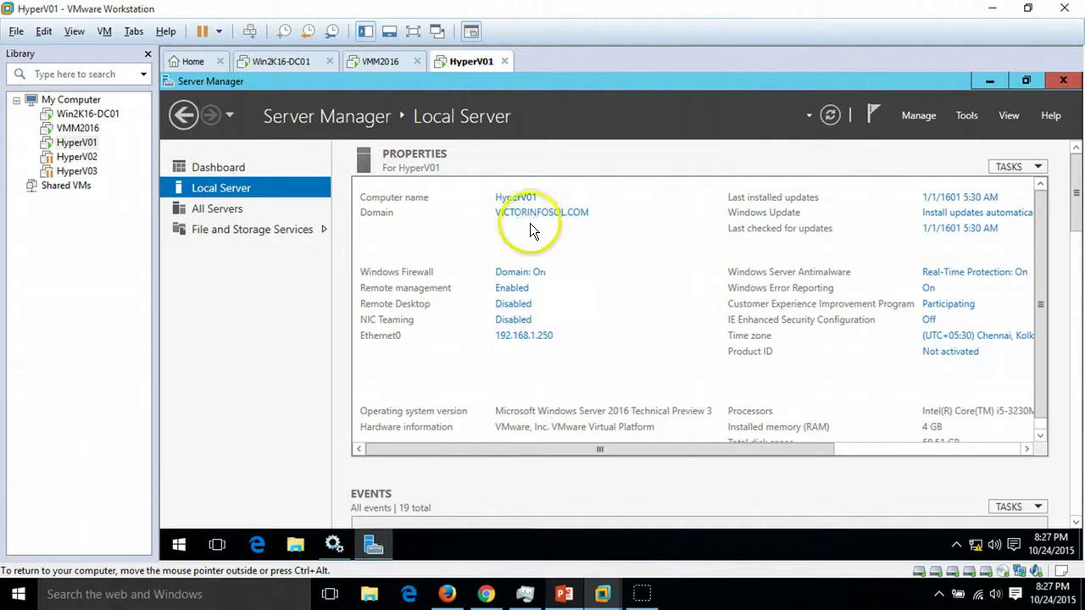
click(526, 212)
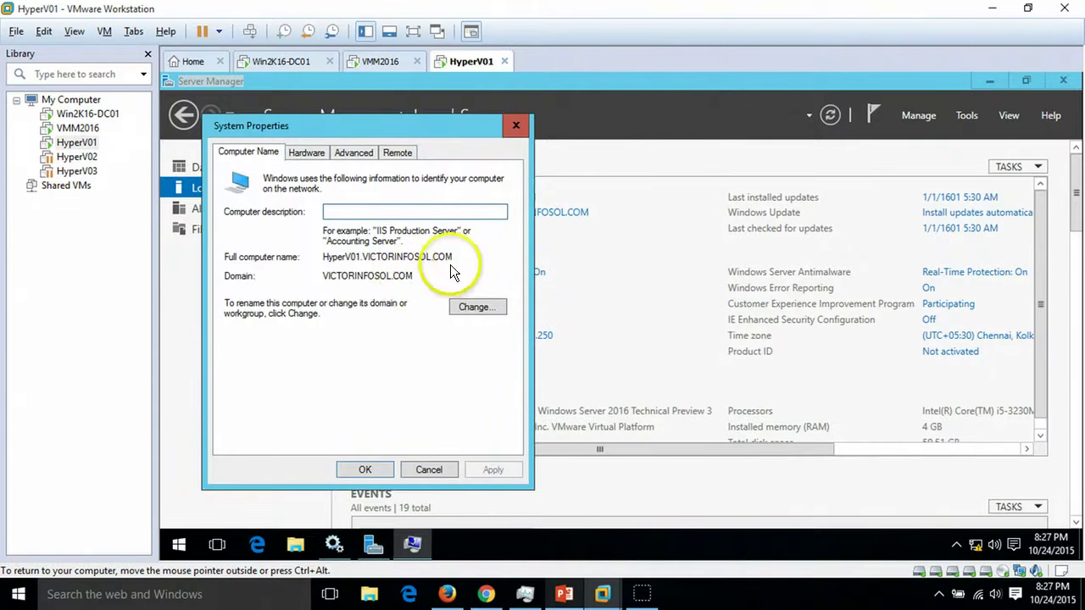
click(523, 126)
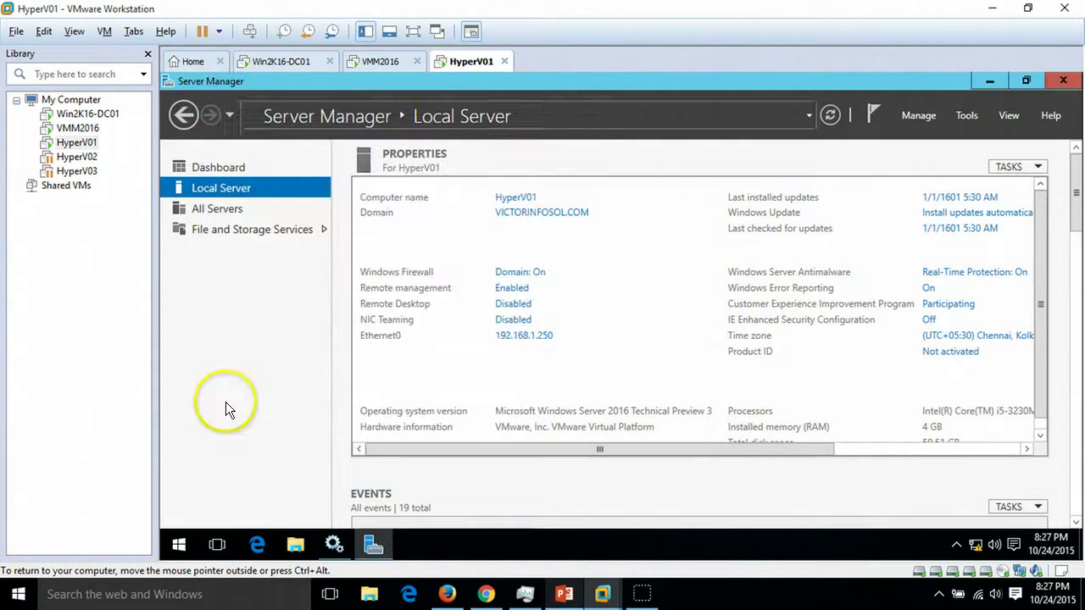
Run rsop.msc from Start search to generate HyperV01's Resultant Set of Policy report
click(179, 543)
click(227, 507)
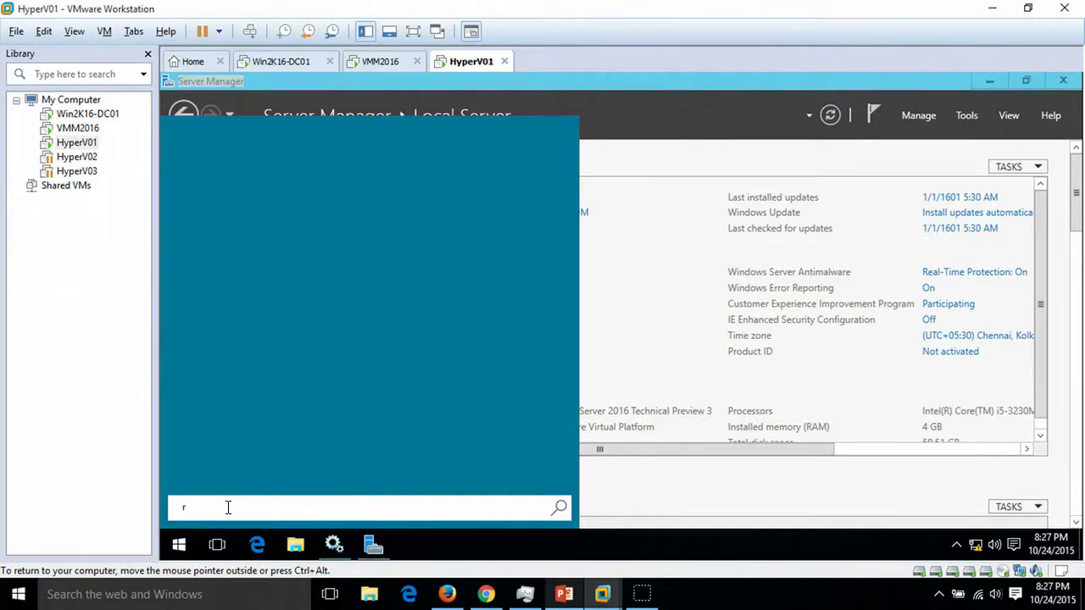
text(rsop.msc)
key(Return)
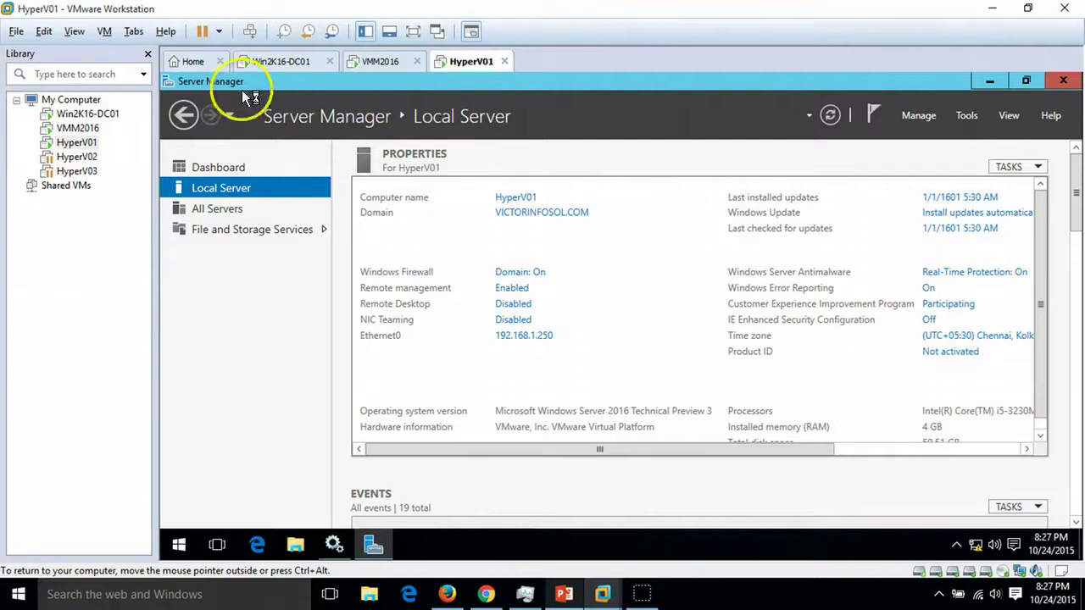
click(293, 61)
click(990, 81)
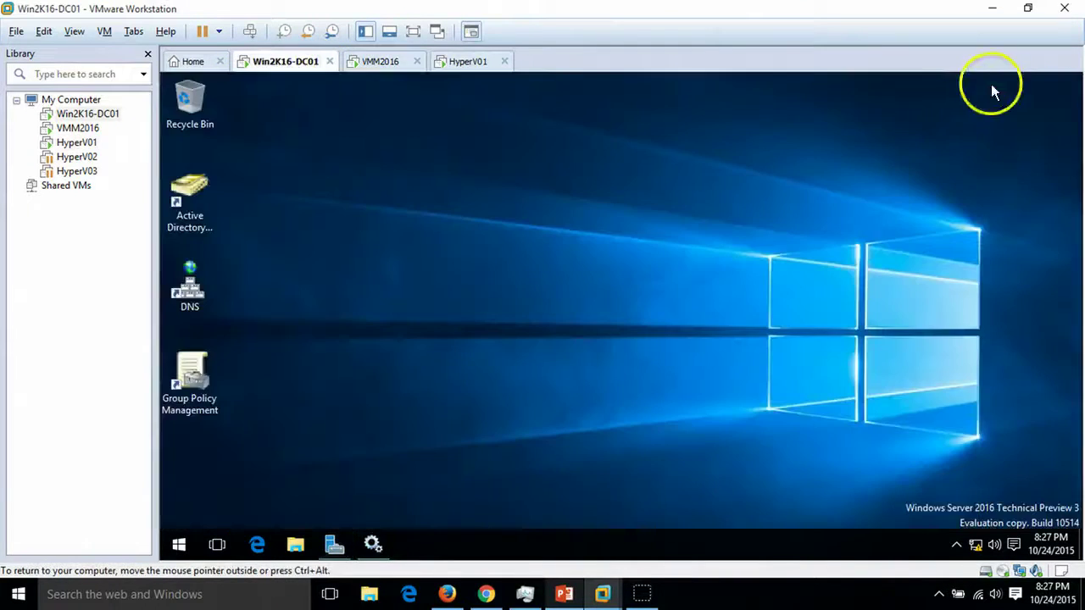
click(458, 62)
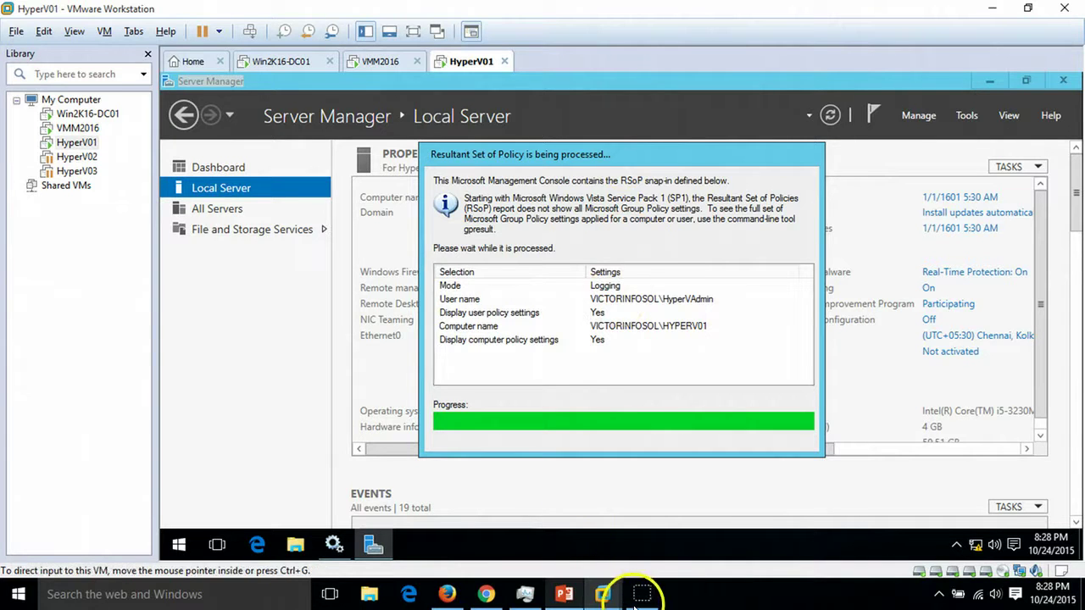
Maximize RSoP and show Administrative Templates > Extra Registry Settings in the Standard view
double_click(456, 104)
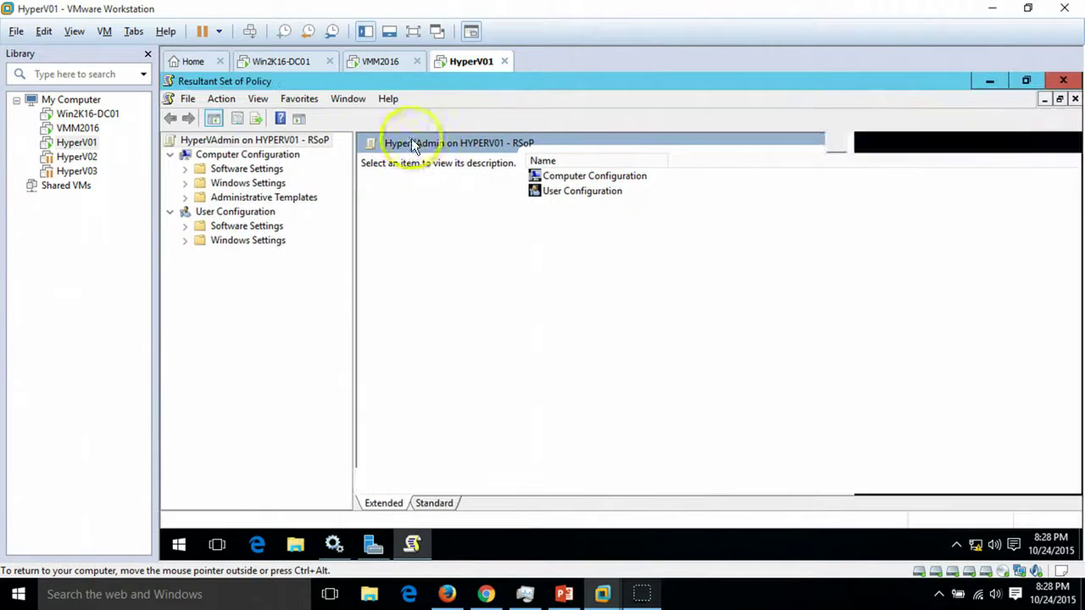
double_click(262, 198)
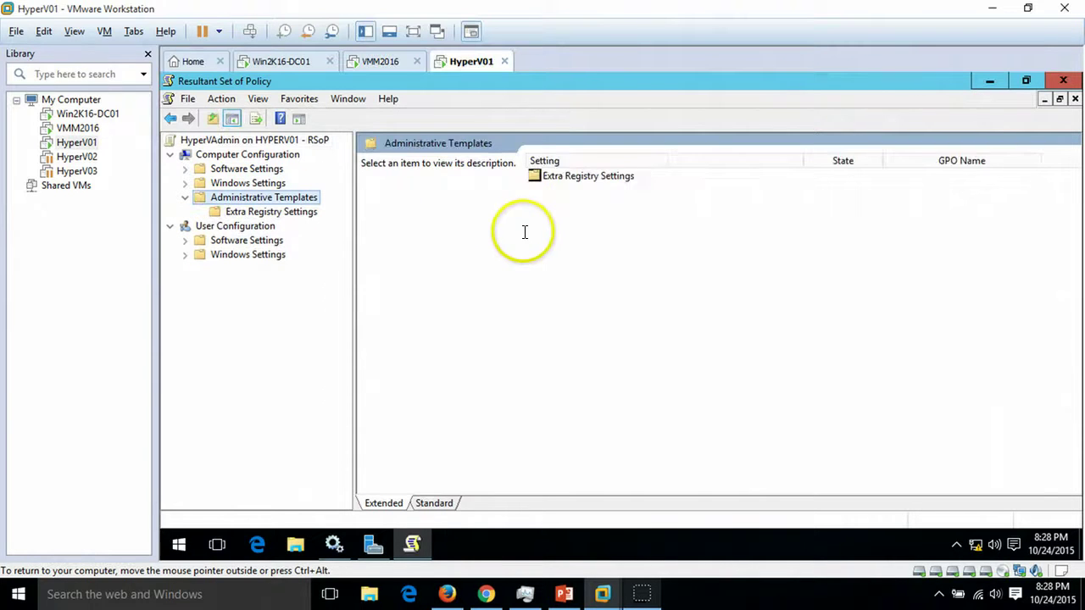
double_click(569, 179)
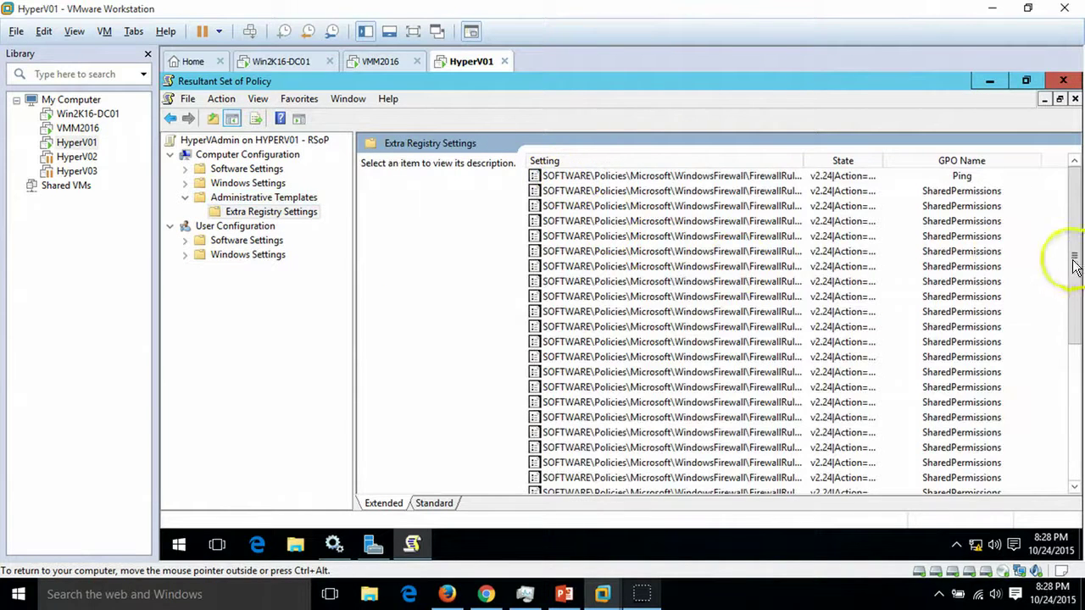
click(1000, 253)
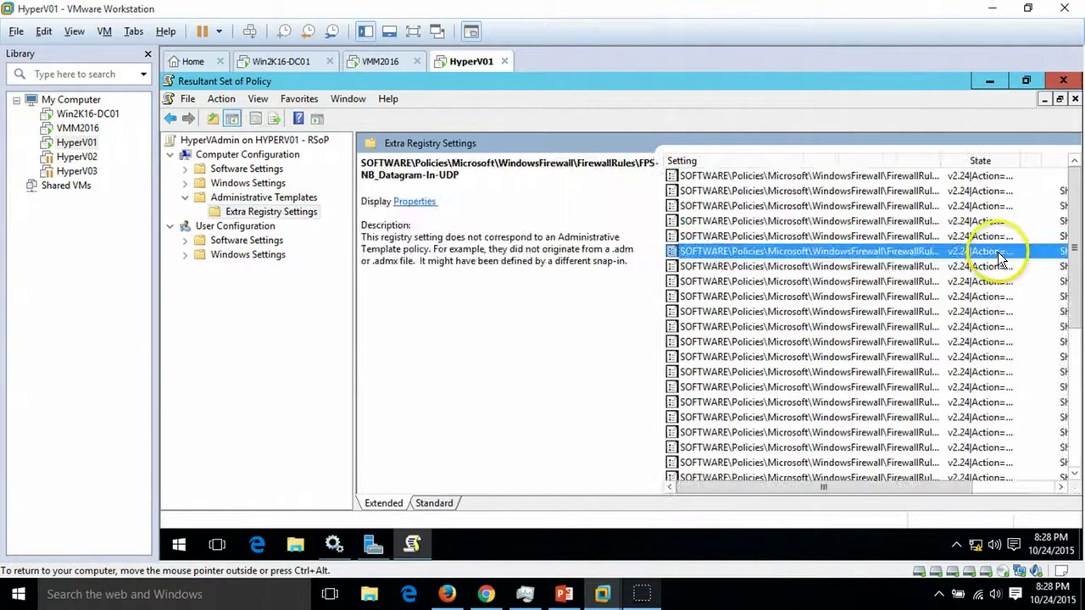
click(435, 504)
Review the SharedPermissions and Ping firewall entries with a wider Setting column, then close RSoP
click(797, 185)
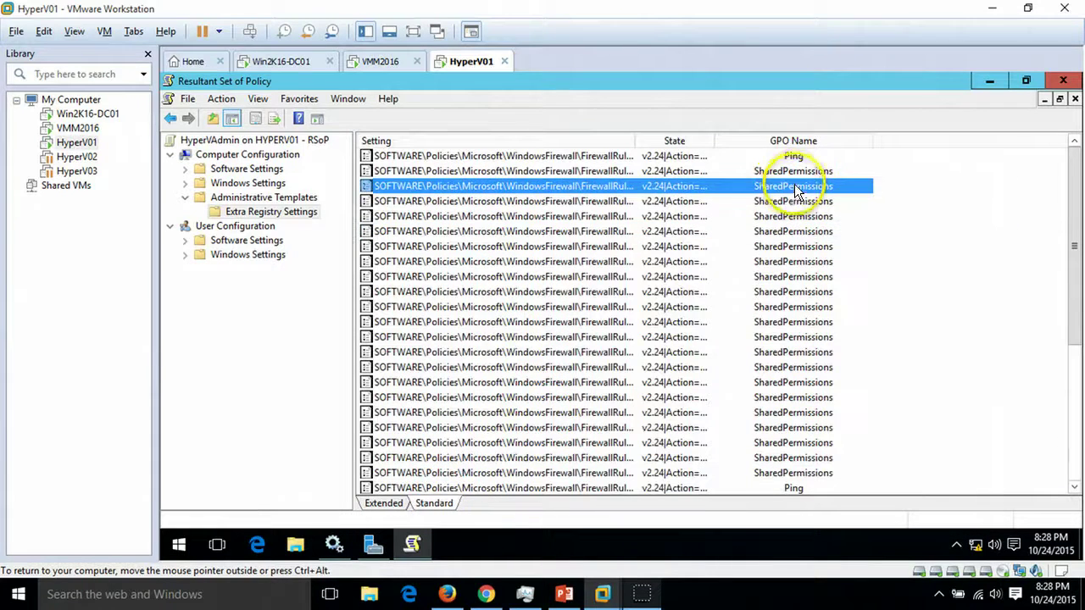
click(797, 172)
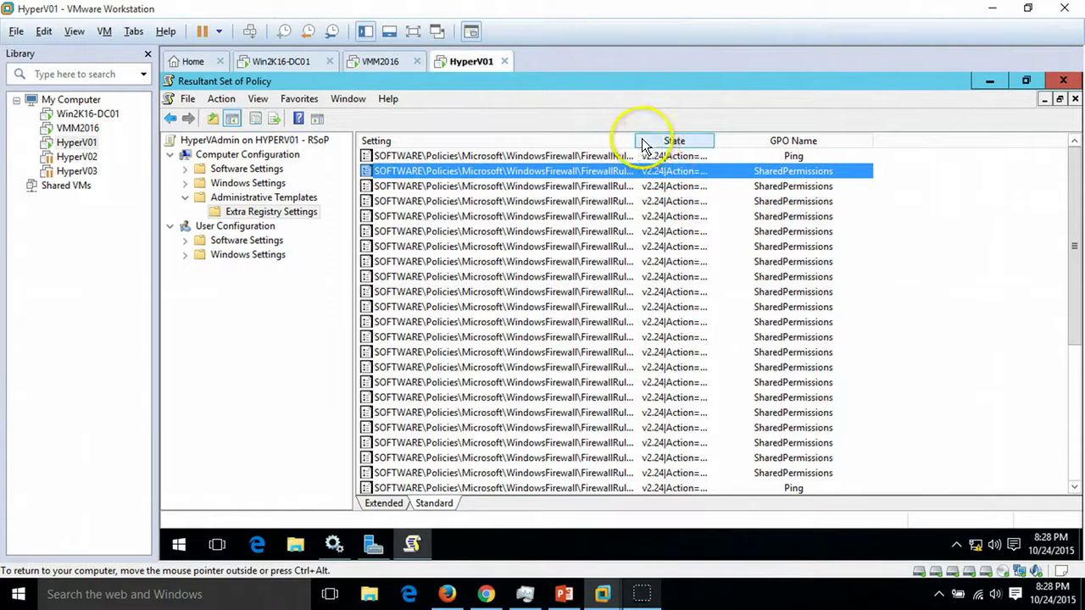
drag(636, 140, 688, 141)
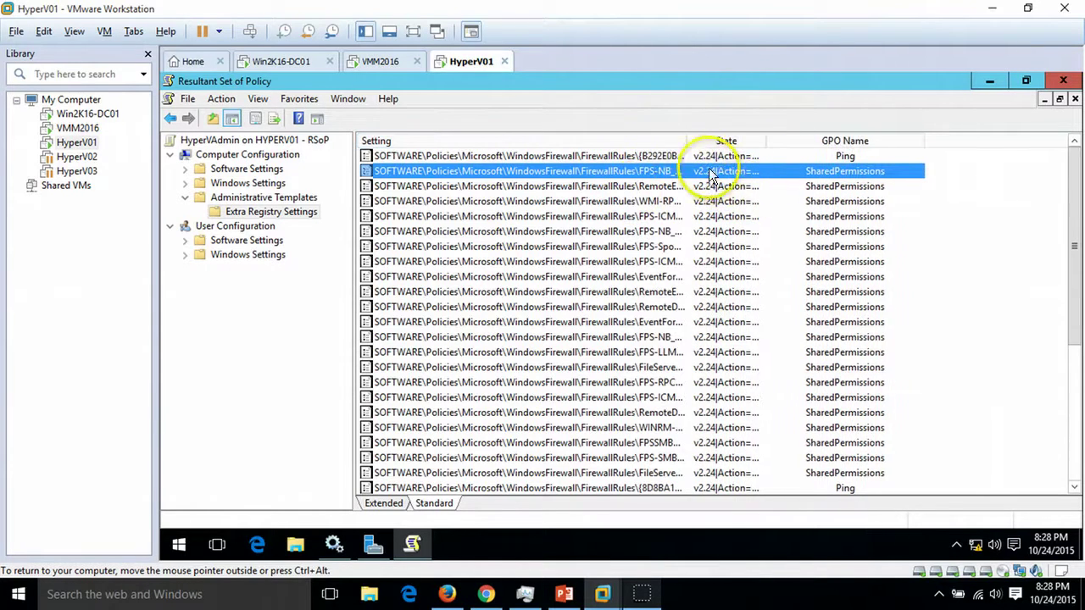
click(691, 276)
scroll(675, 350, down, 1)
scroll(675, 350, down, 4)
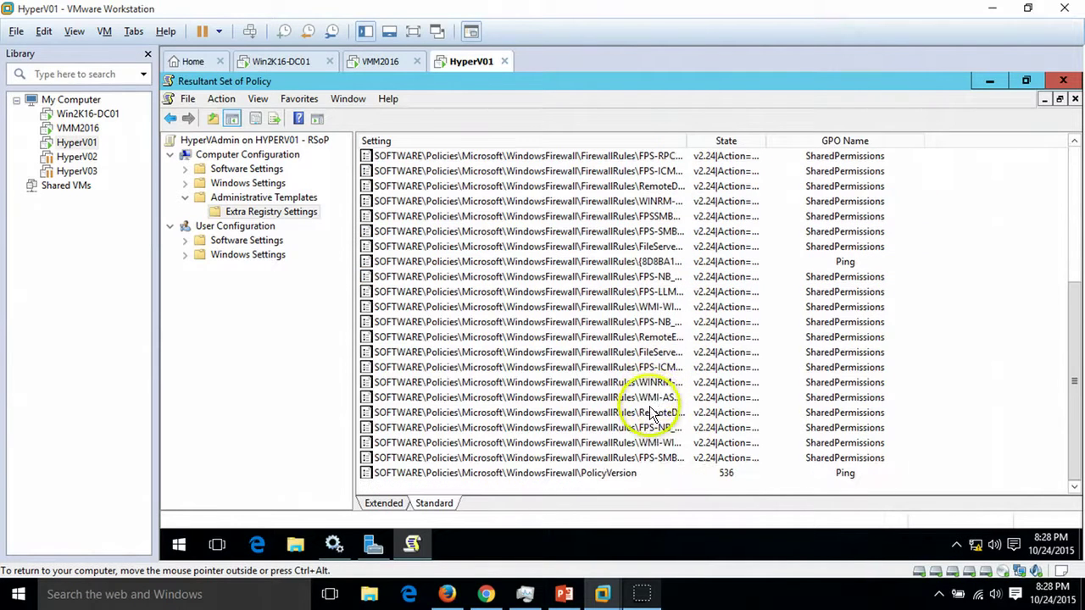
click(671, 457)
click(668, 447)
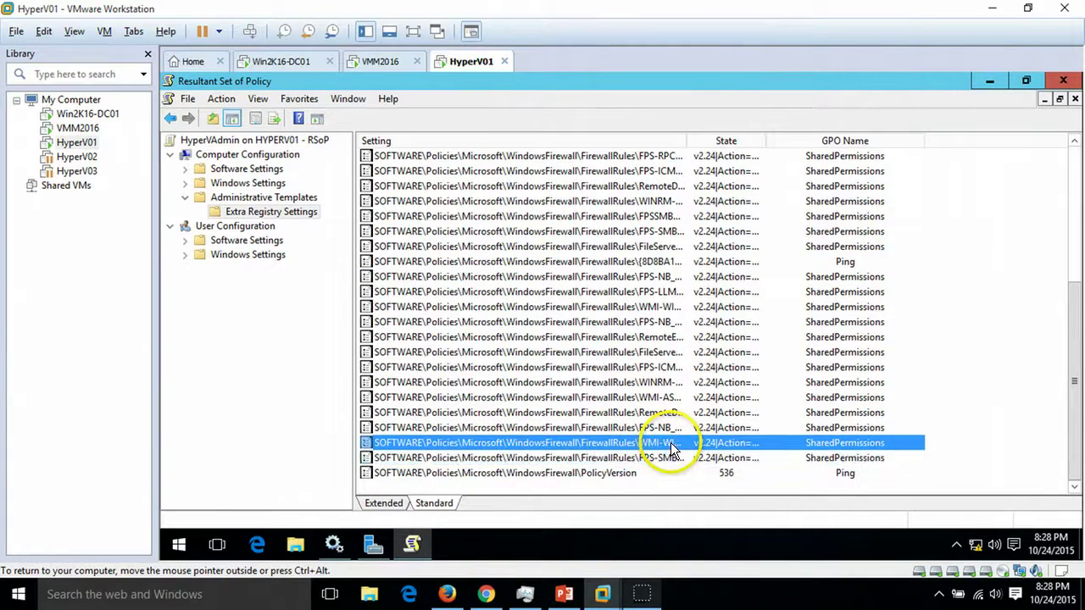
click(1063, 80)
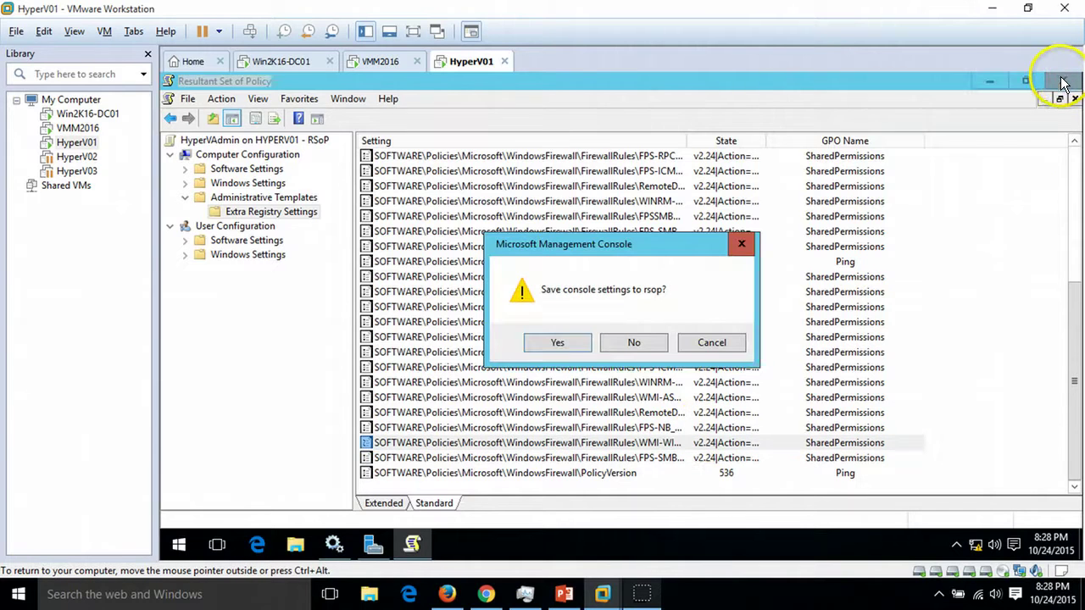
Close RSoP without saving and connect the VMM2016 console to the local VMM server
click(634, 342)
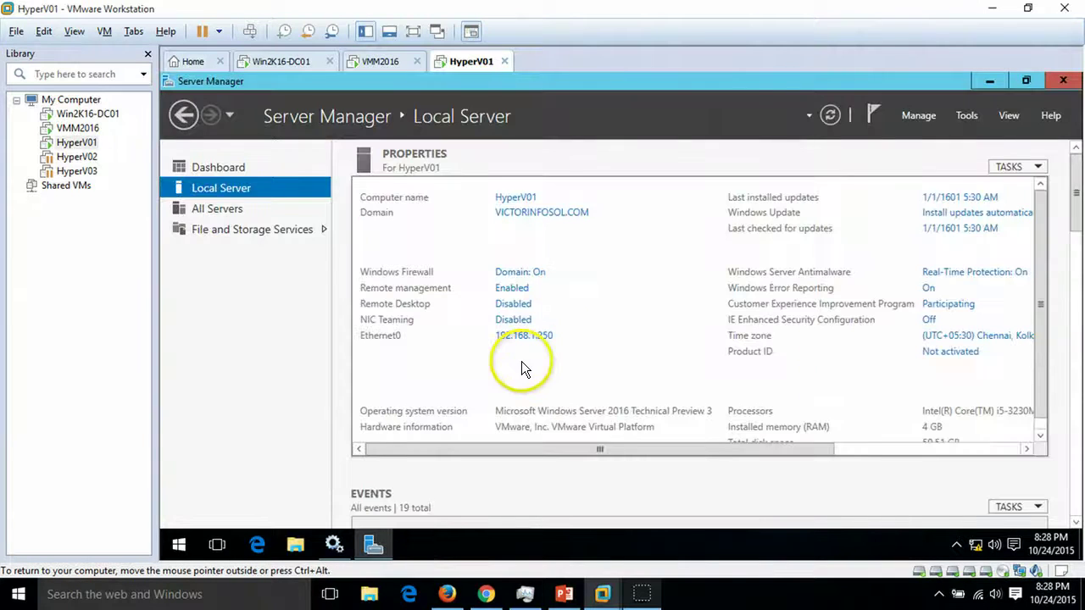
click(256, 166)
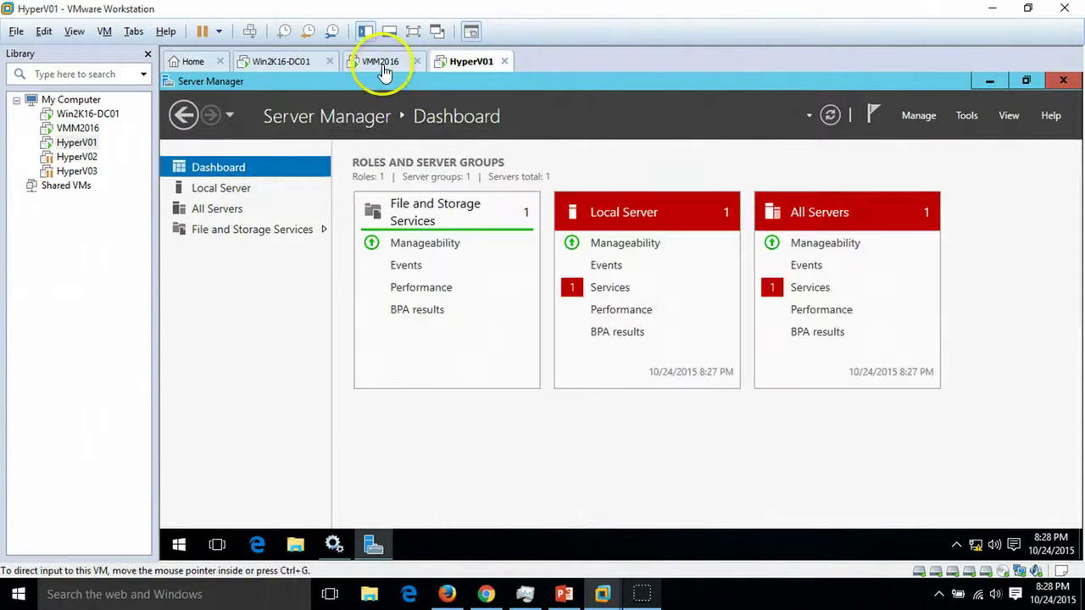
click(382, 62)
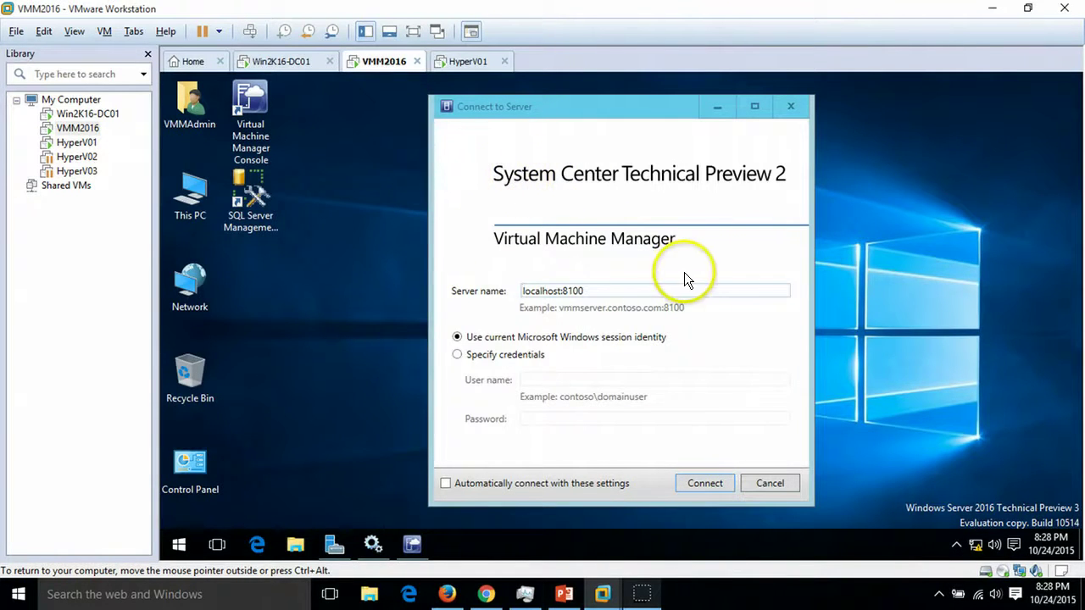
click(703, 485)
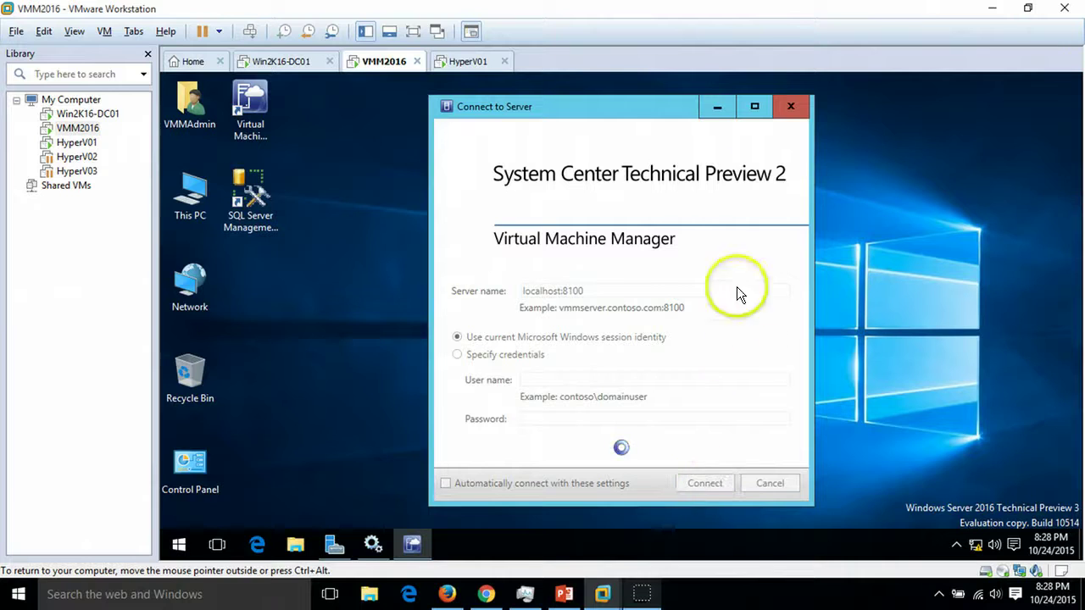
drag(634, 110, 624, 105)
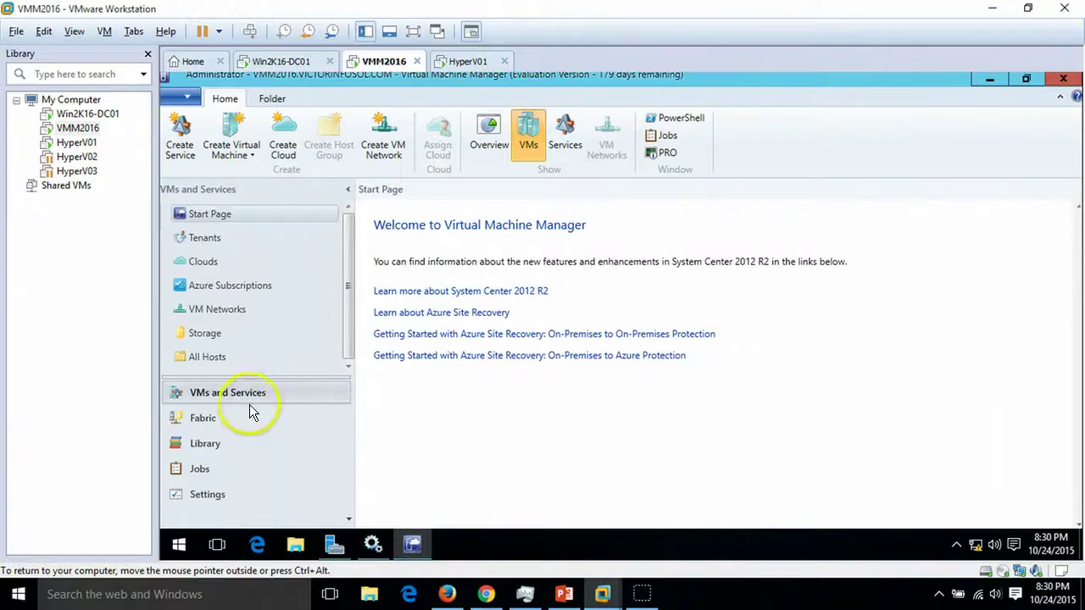
In the Fabric workspace, start Add Resources > Hyper-V Hosts and Clusters
click(215, 423)
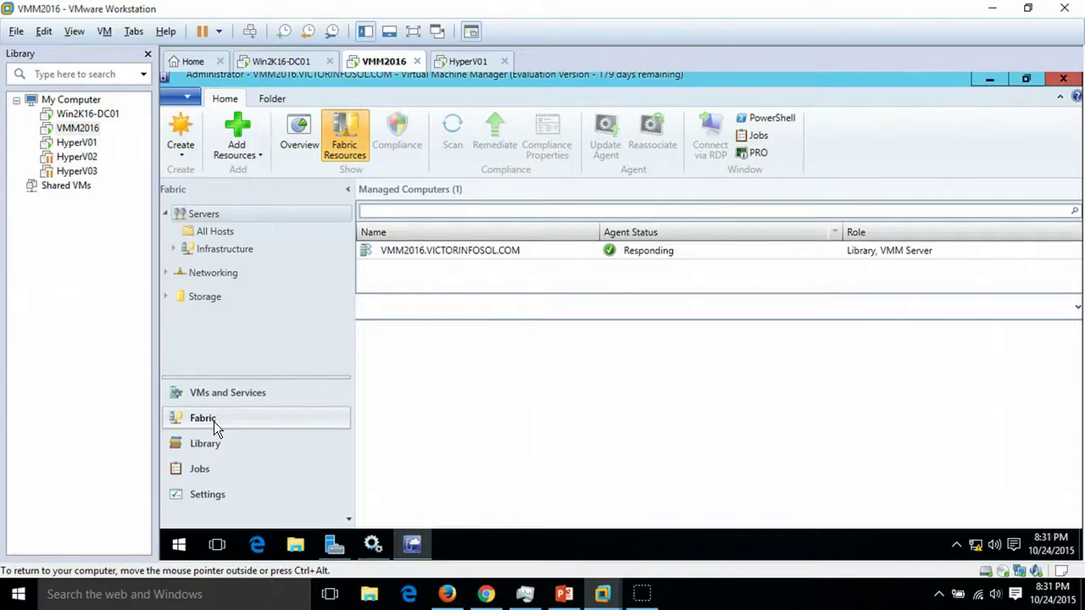
click(482, 255)
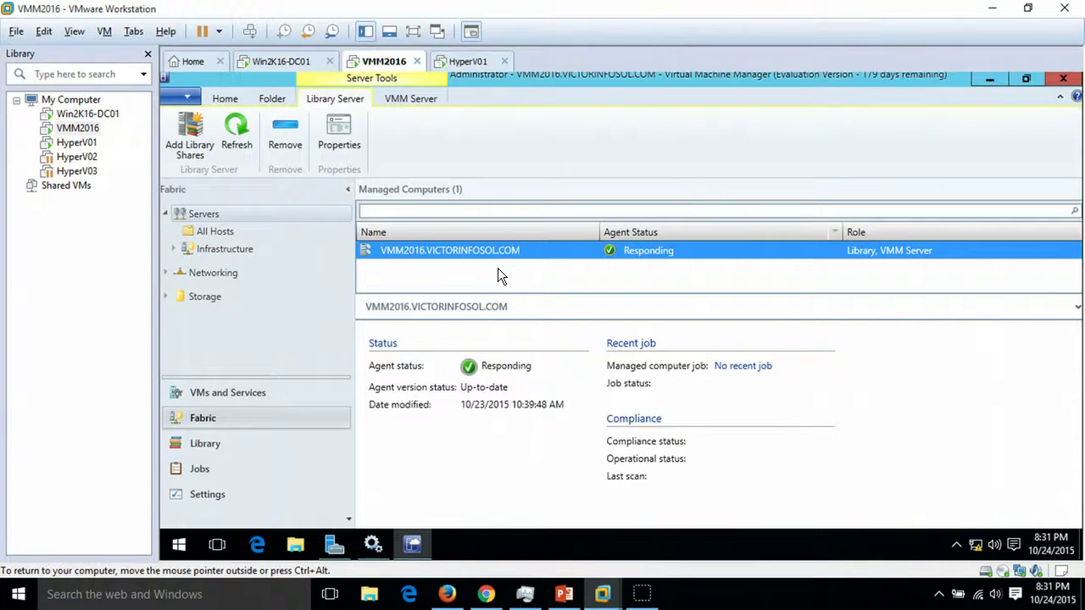
click(498, 268)
click(237, 138)
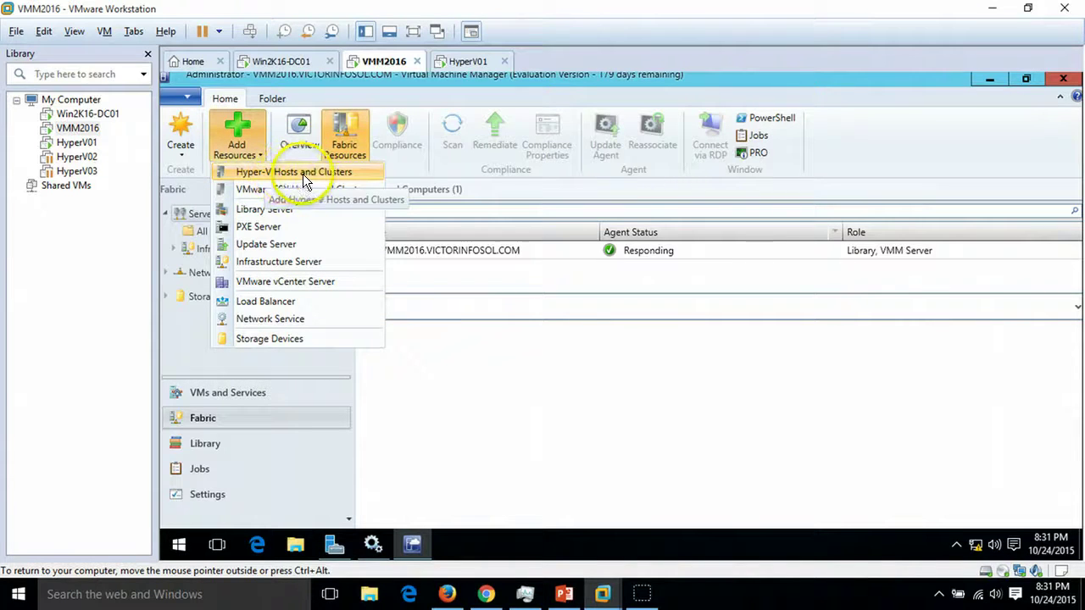
click(318, 174)
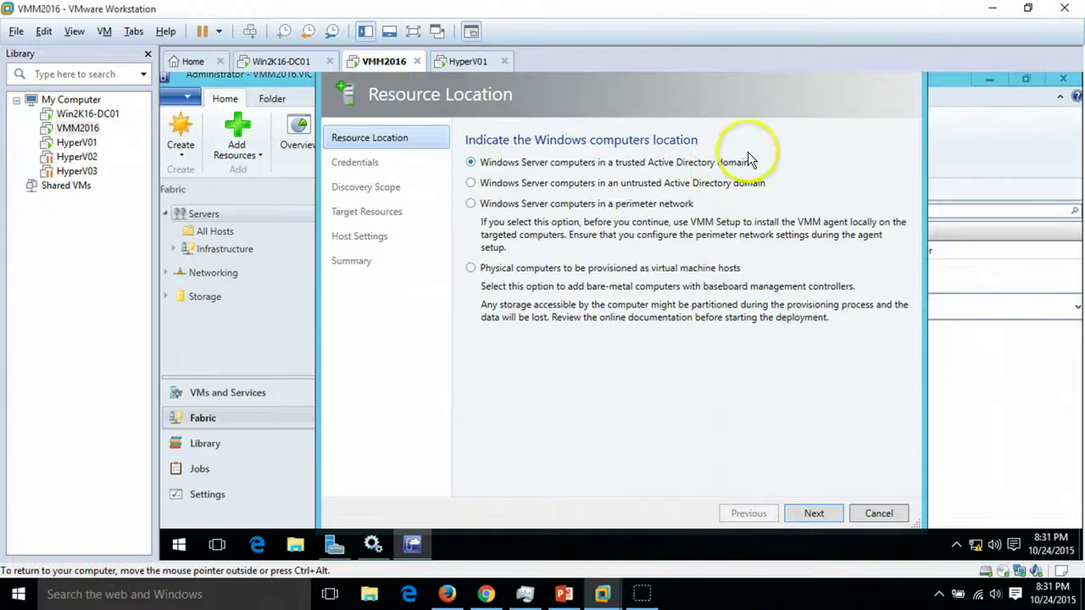
Recheck HyperV01's Local Server page, then keep trusted Active Directory domain and continue to Credentials
click(466, 61)
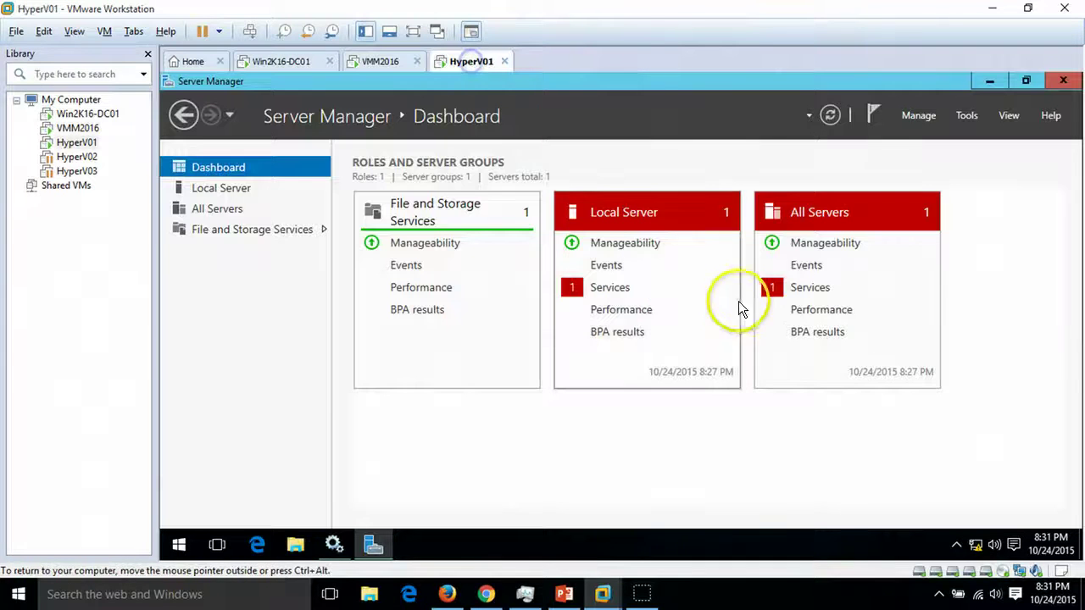
click(237, 188)
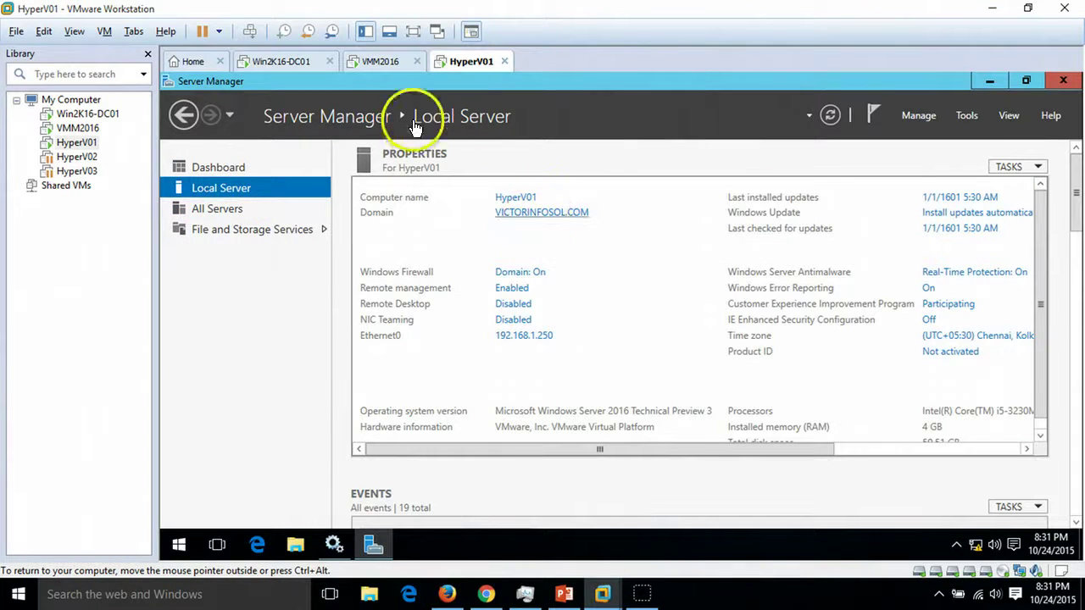
click(396, 65)
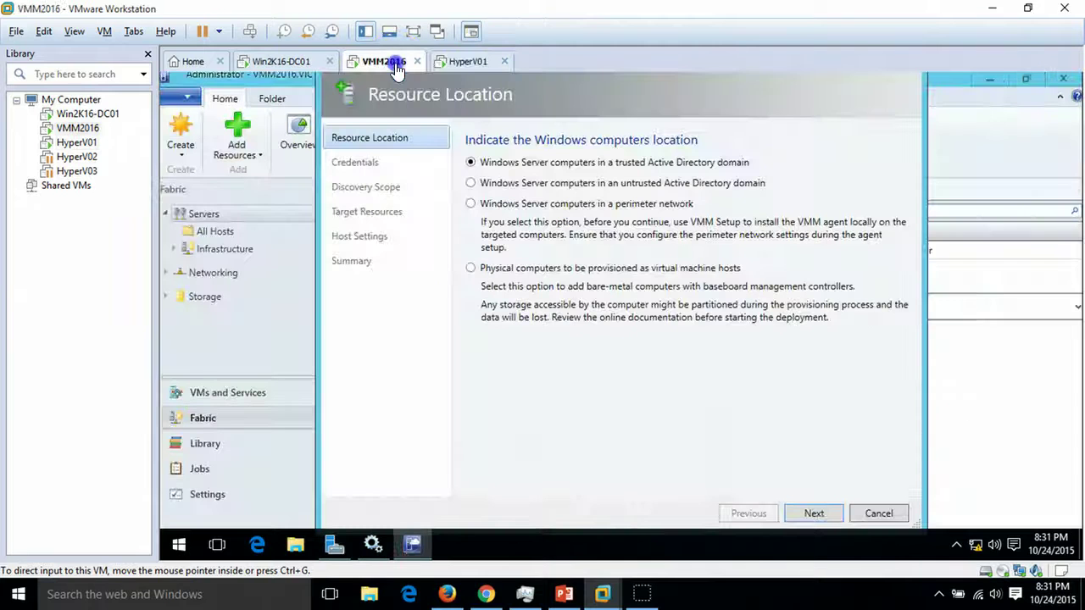
click(814, 514)
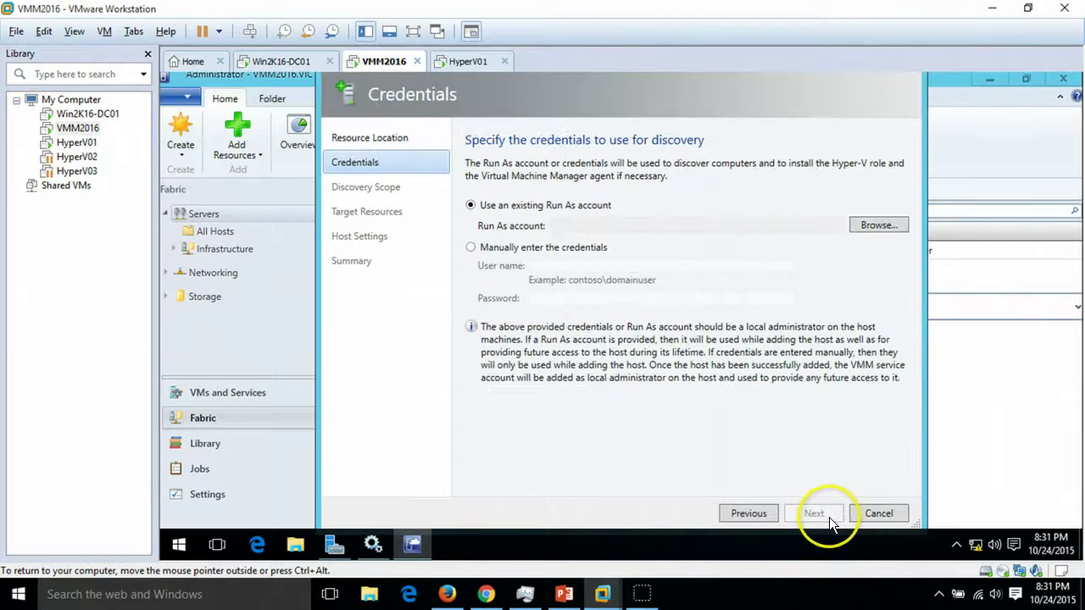
Create Run As account HyperVAdmin with user VICTORINFOSOL\HyperVAdmin and the account password
click(880, 225)
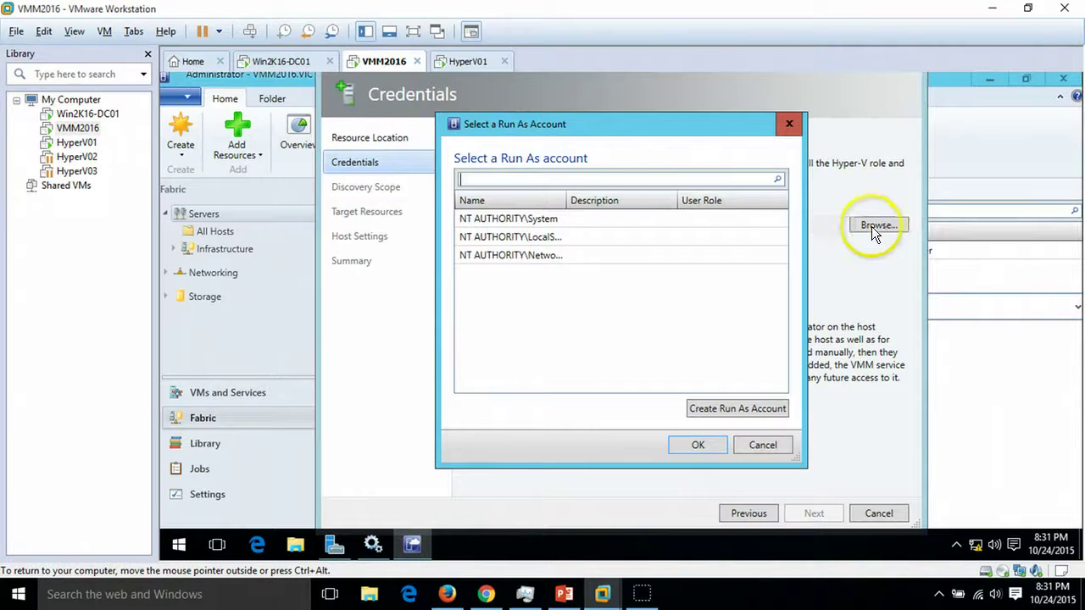
click(734, 410)
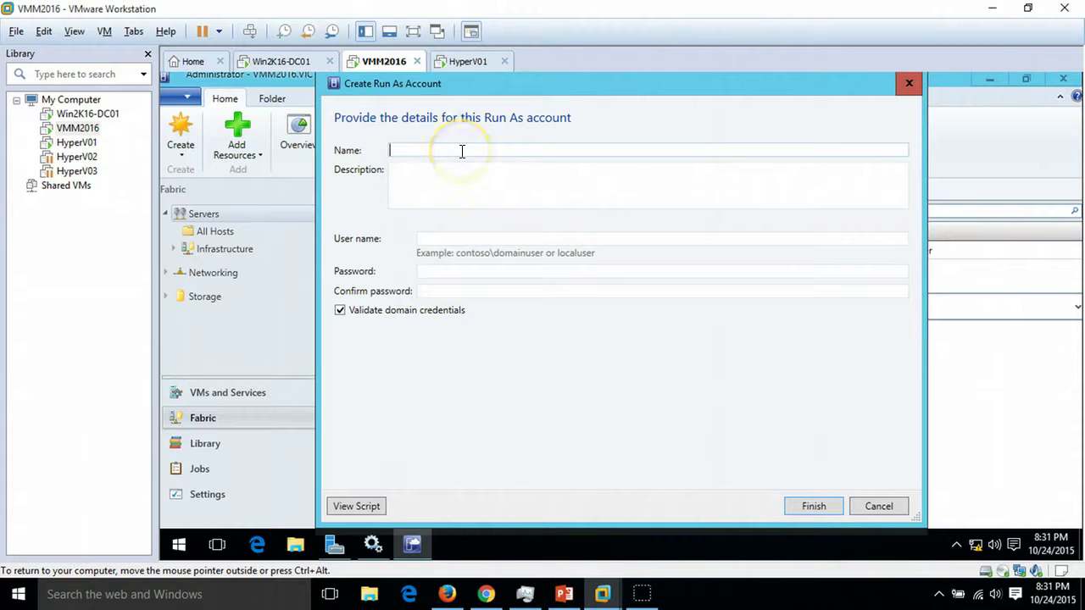
text(HyperVAdmin)
key(Tab)
key(Tab)
key(Tab)
click(488, 236)
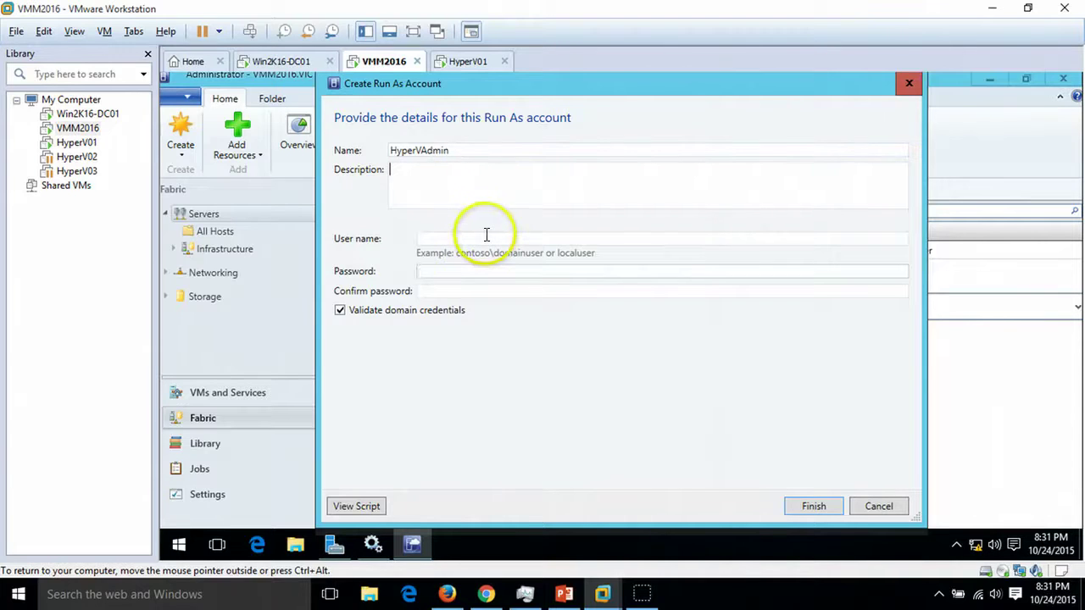
text(VICTOR)
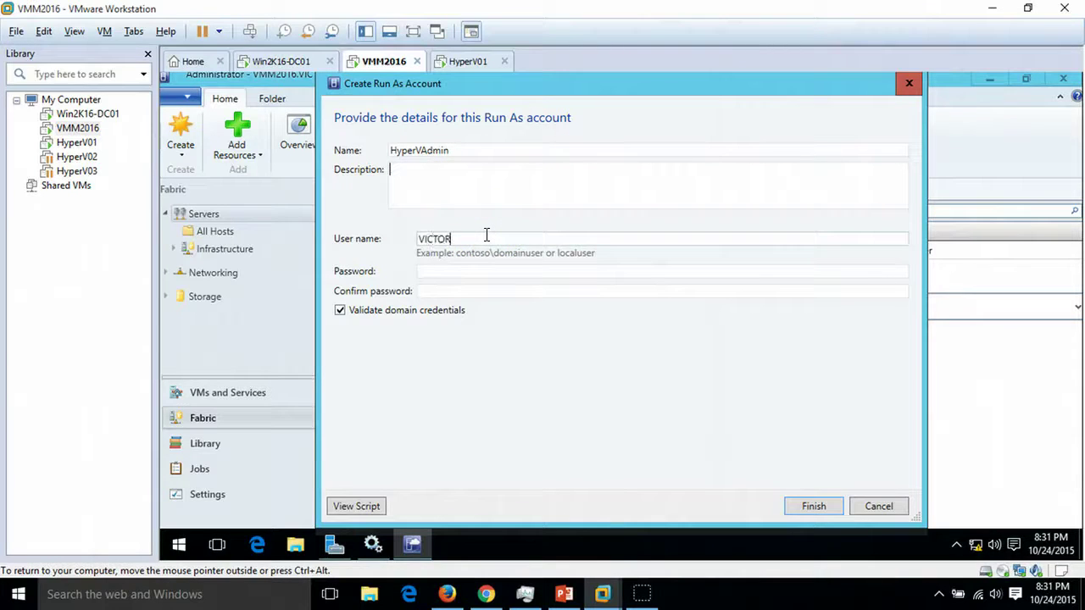
text(INFOSOL\HyperVAdmin)
key(Tab)
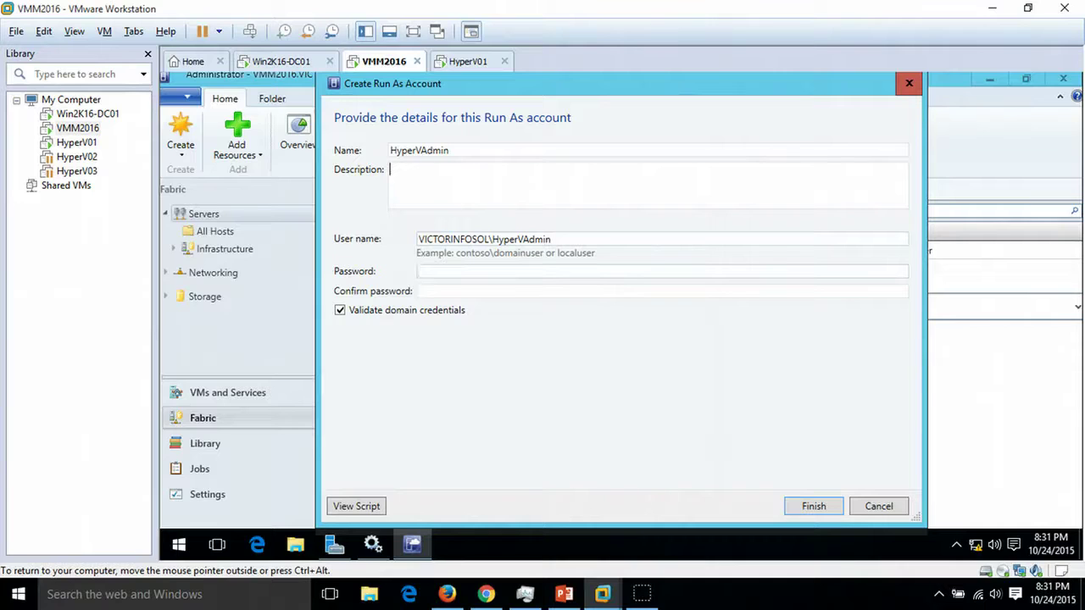
text(••••••••)
key(Tab)
text(••••••••)
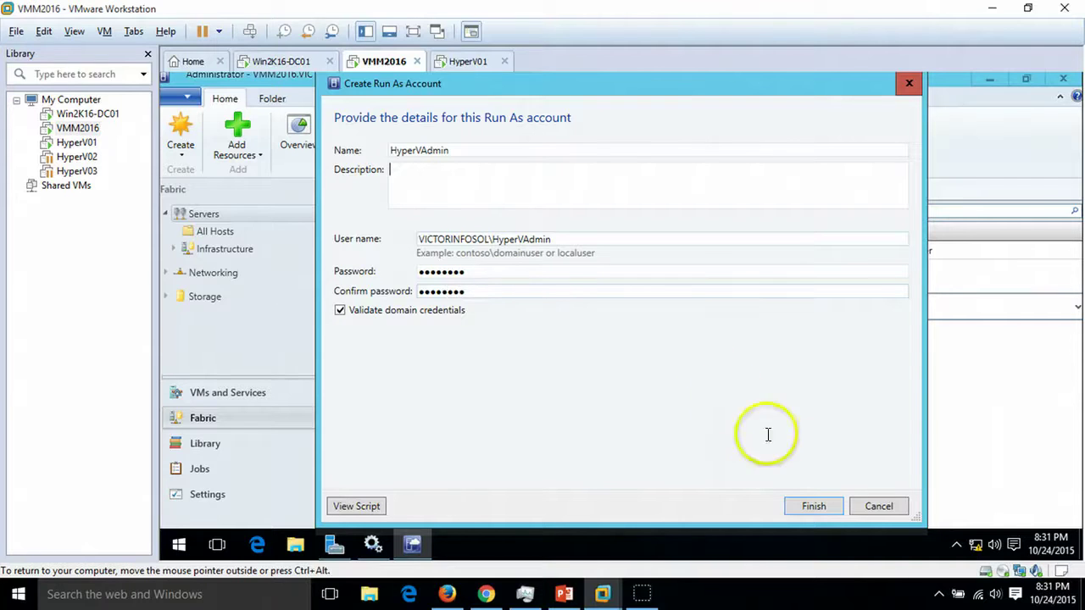
click(832, 508)
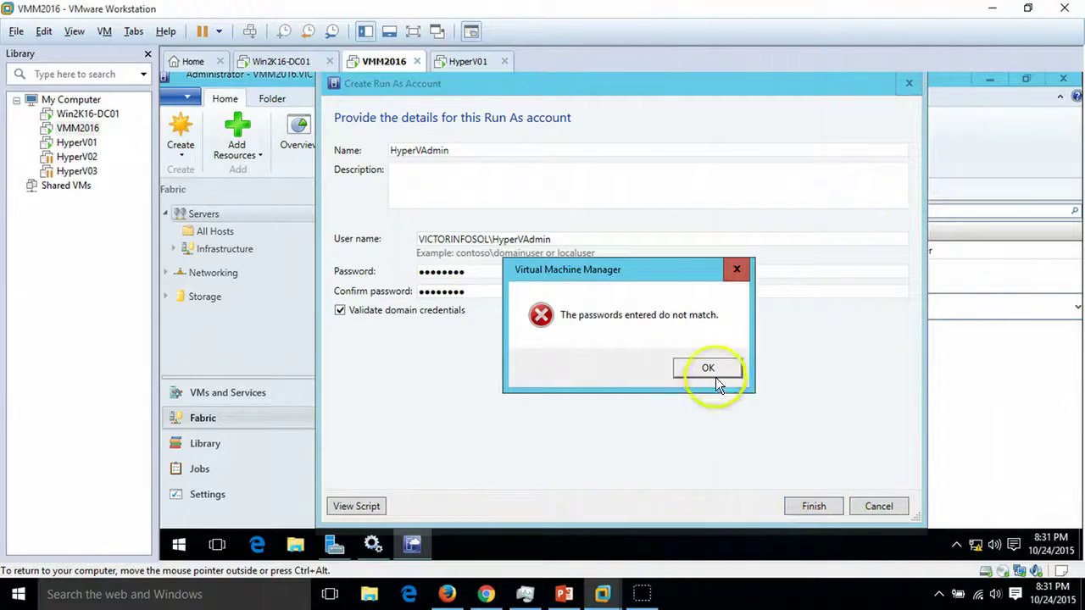
Fix the password mismatch by retyping matching passwords and create the HyperVAdmin account
click(710, 370)
drag(475, 271, 162, 273)
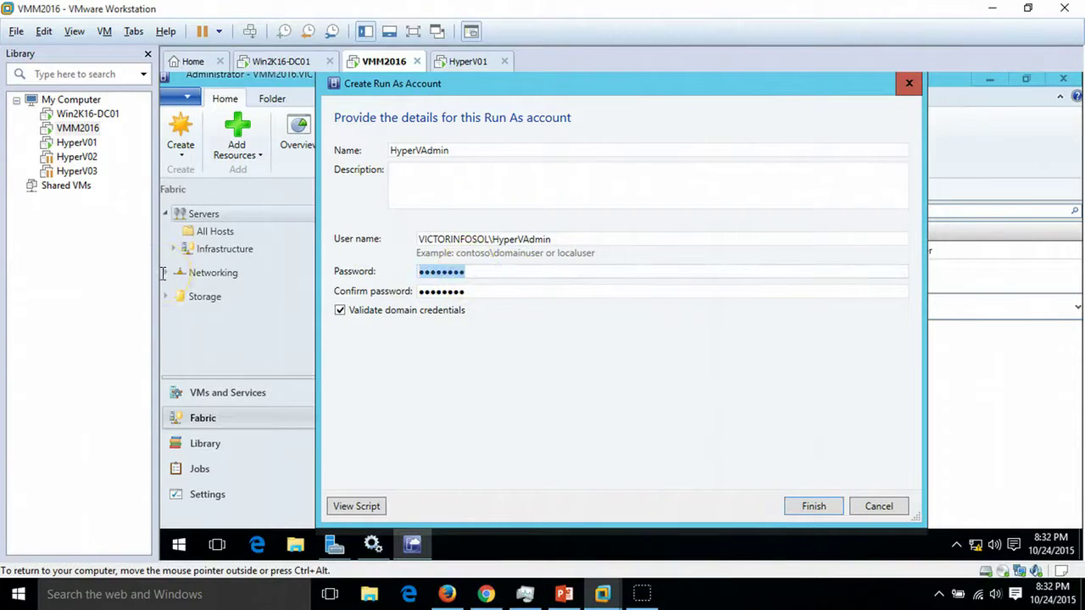
text(••••••••)
key(Tab)
key(BackSpace)
key(BackSpace)
key(BackSpace)
key(BackSpace)
key(BackSpace)
key(BackSpace)
key(BackSpace)
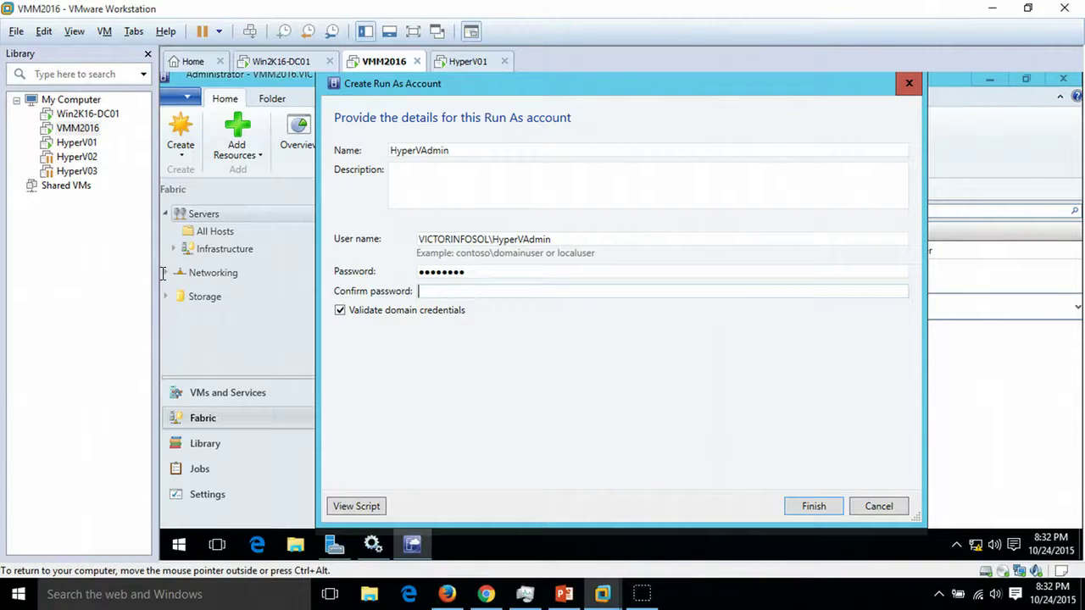
text(••••••••)
click(805, 507)
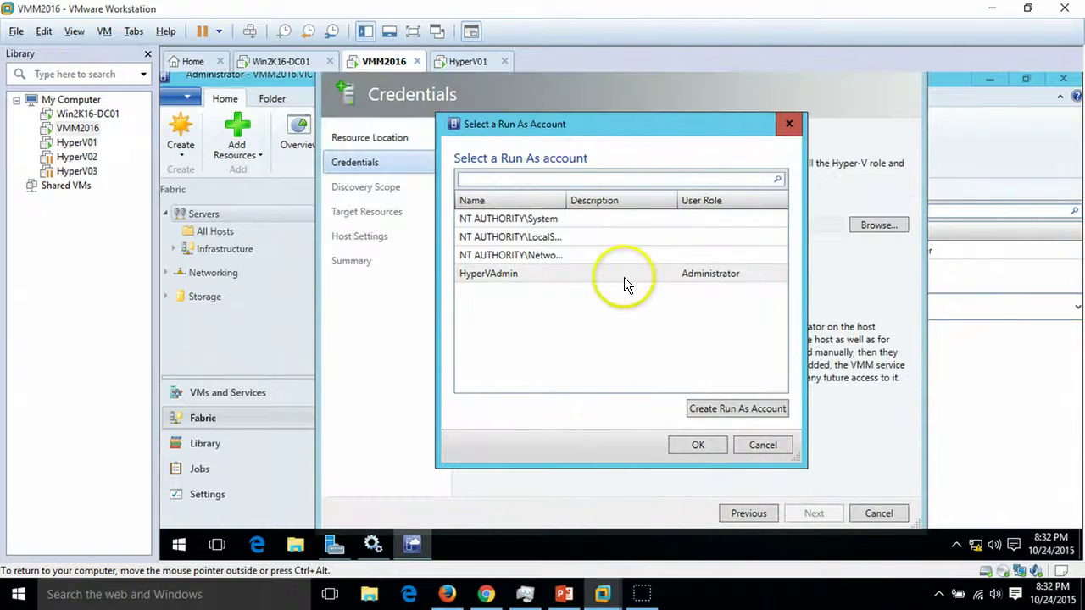
Use HyperVAdmin as the discovery account and enter HyperV01 as the computer name
click(621, 273)
click(698, 443)
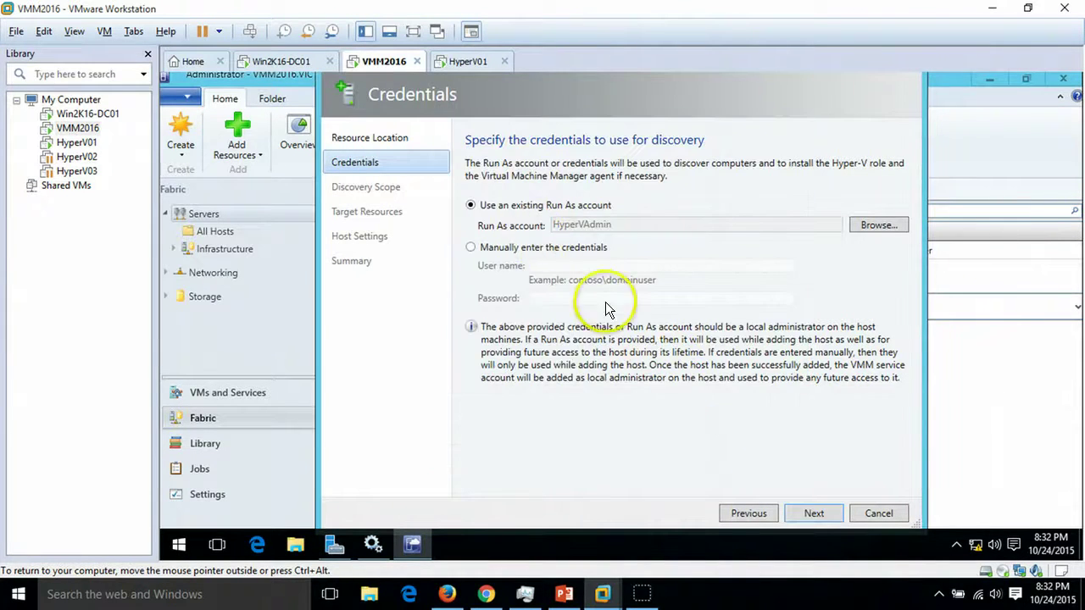
click(817, 513)
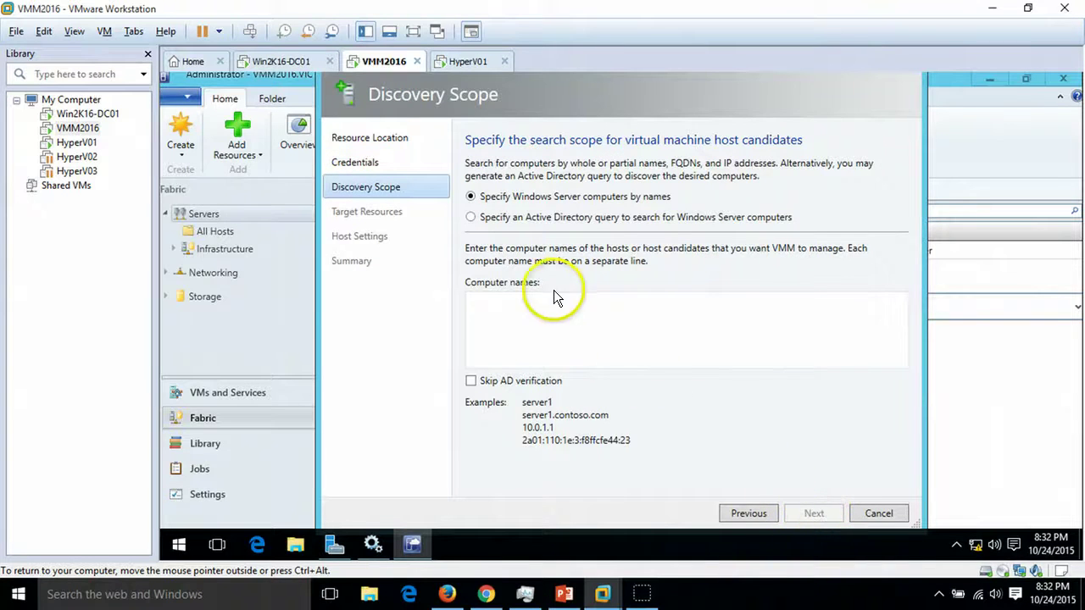
click(545, 315)
text(Hyp)
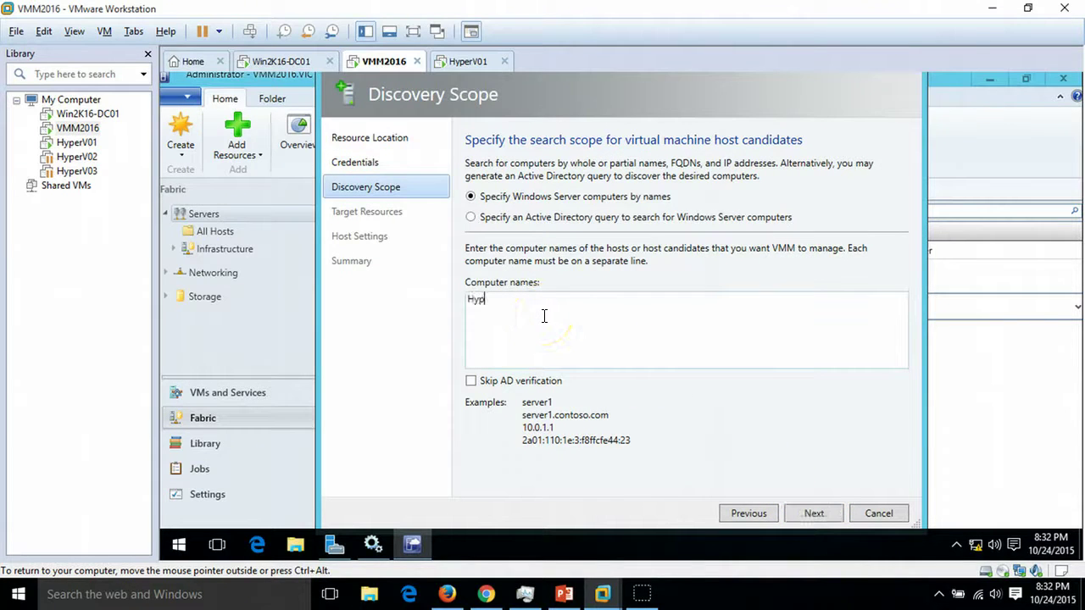
text(erV01)
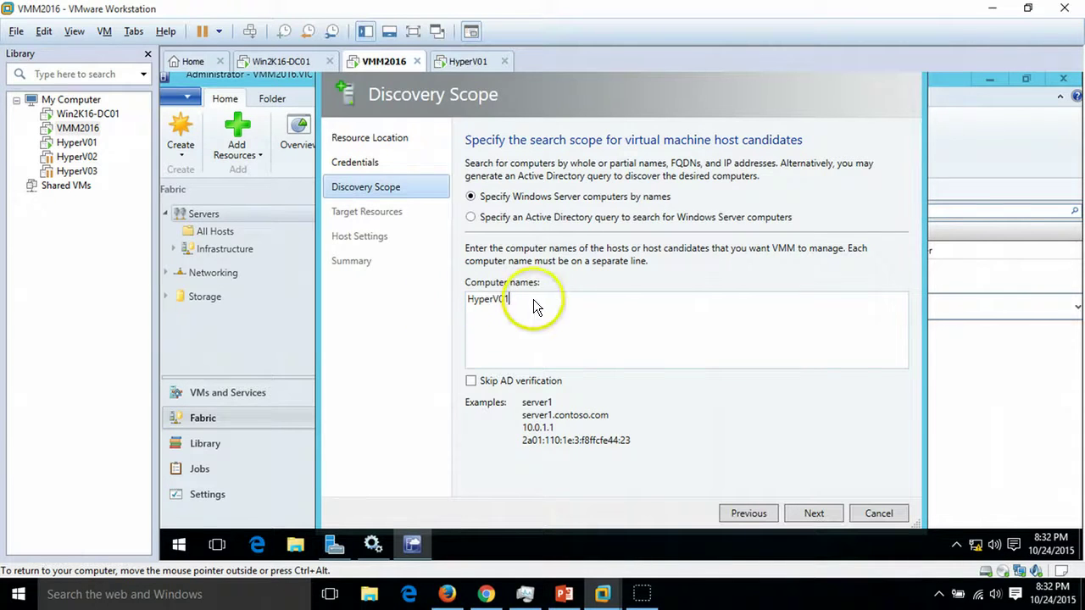
Verify HyperV01 resolves by opening it from the Run prompt, then close the window
double_click(462, 307)
key(ctrl+c)
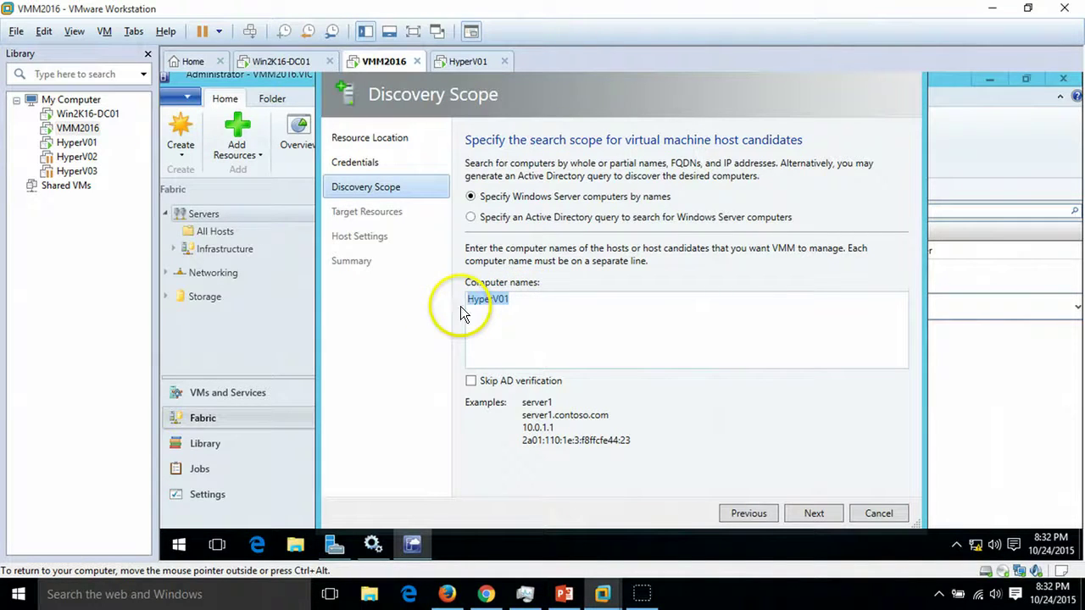
right_click(179, 543)
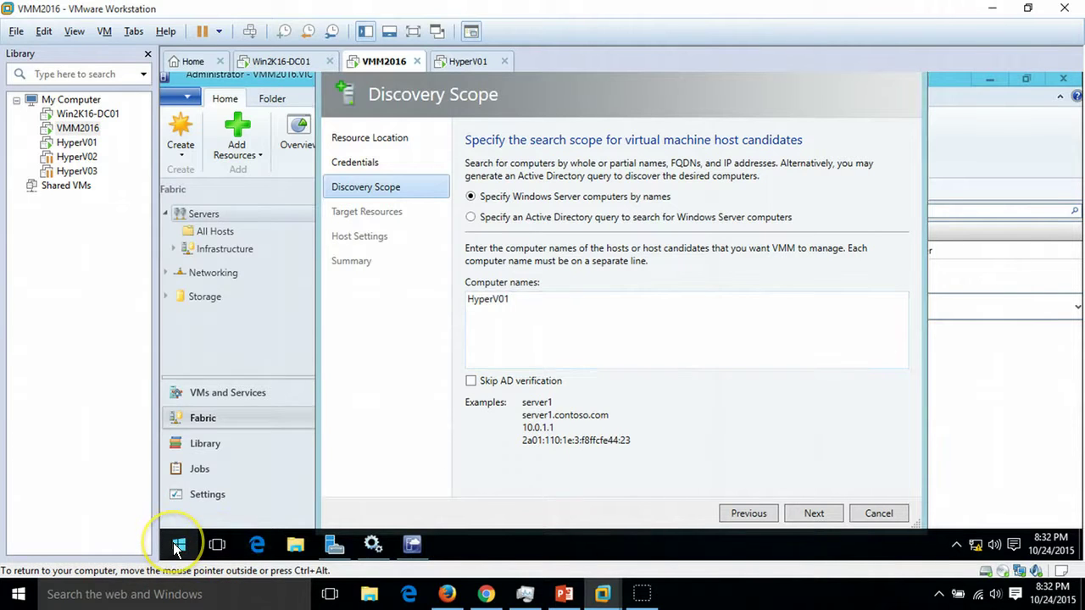
click(219, 488)
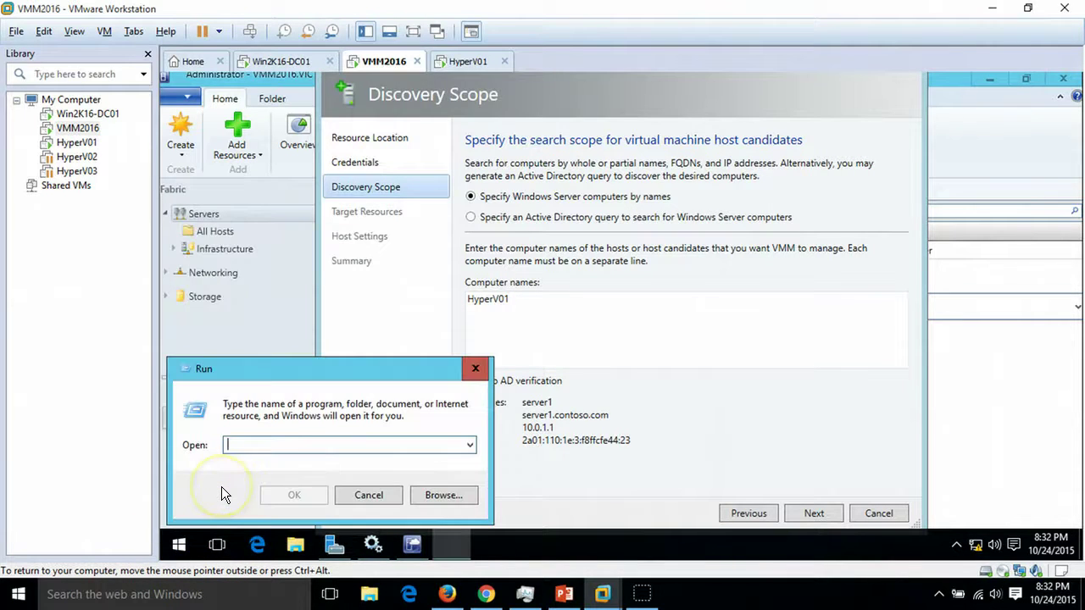
key(ctrl+v)
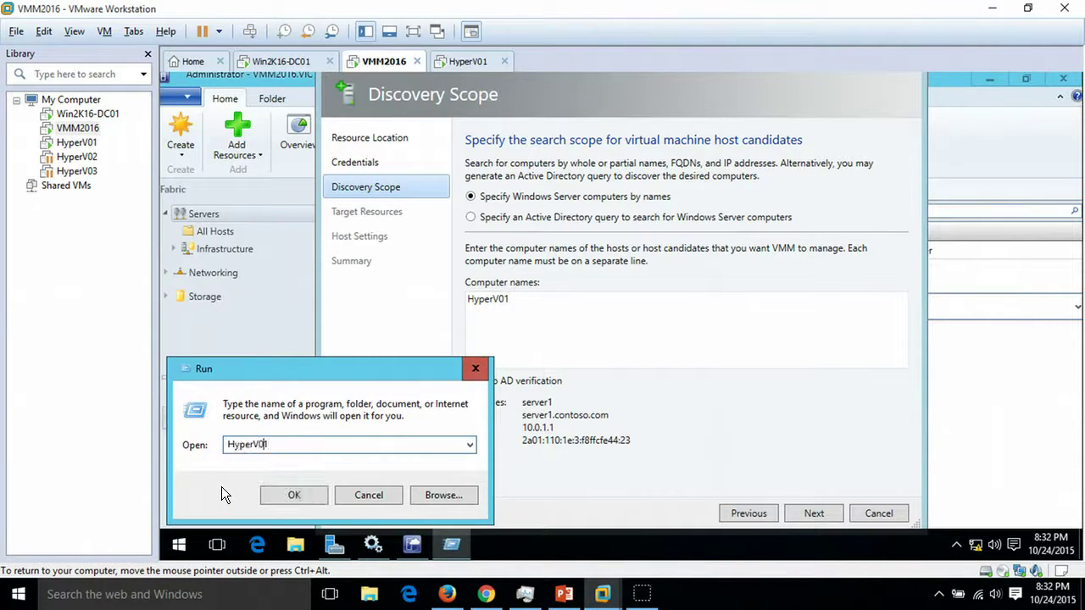
key(Return)
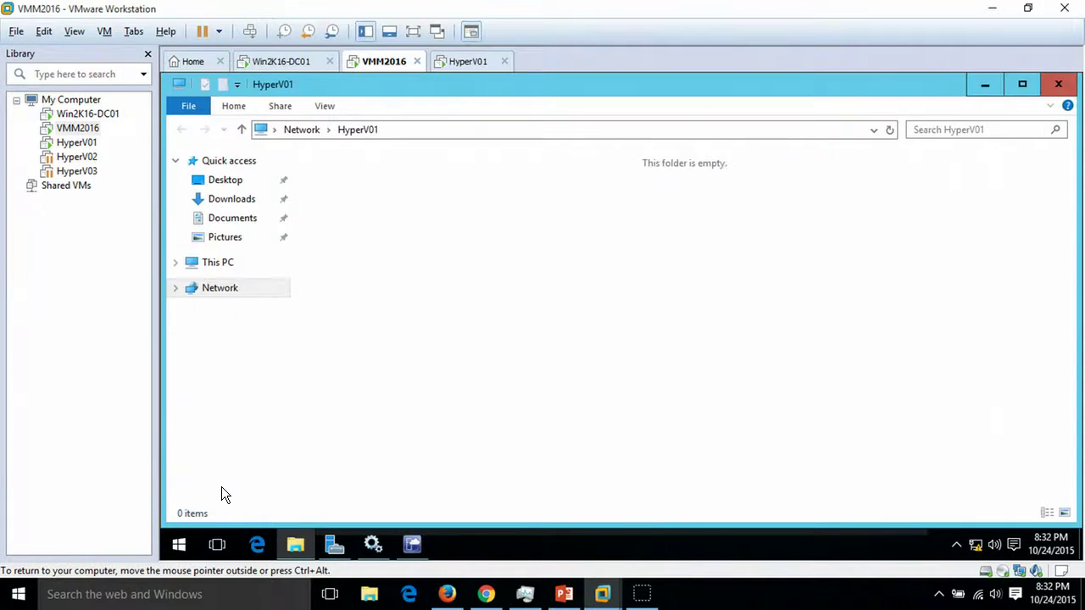
click(419, 134)
click(923, 204)
click(1058, 84)
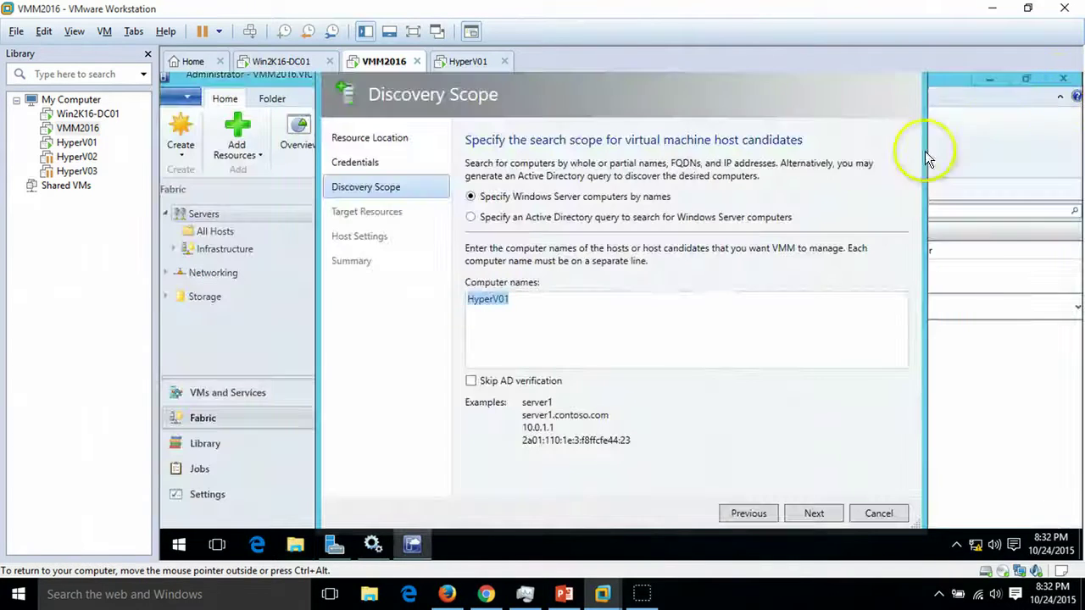
Rerun discovery after the no-computers error and select hyperv01.victorinfosol.com
click(717, 339)
click(814, 514)
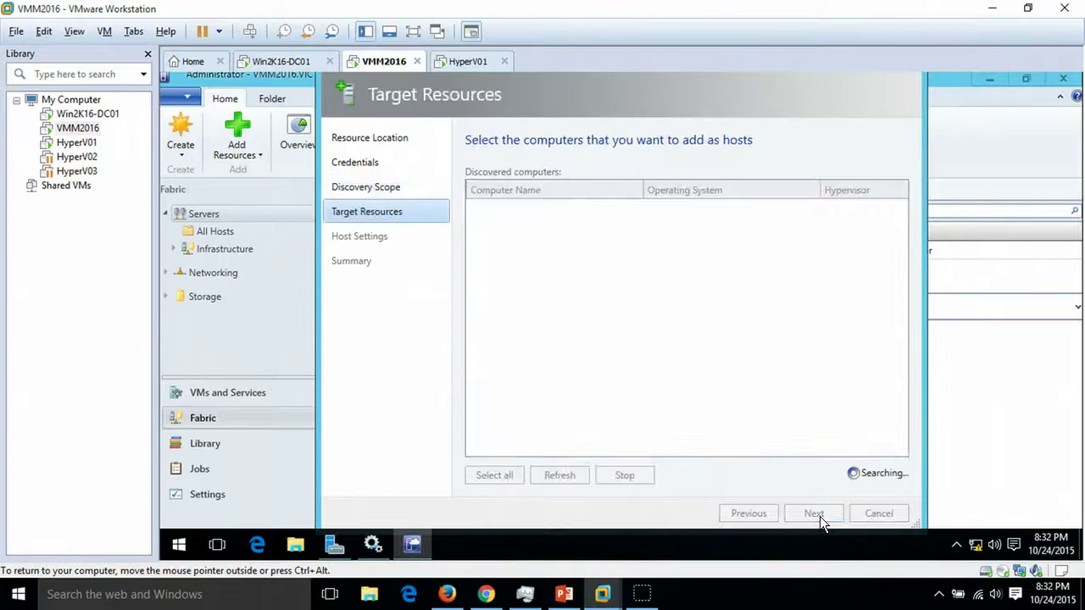
click(779, 426)
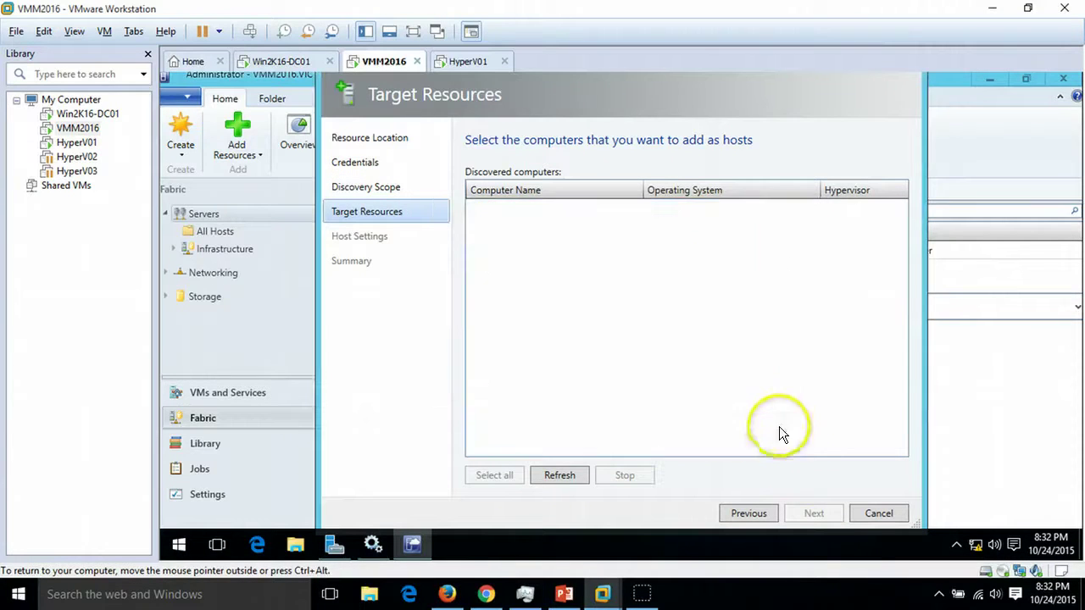
click(763, 516)
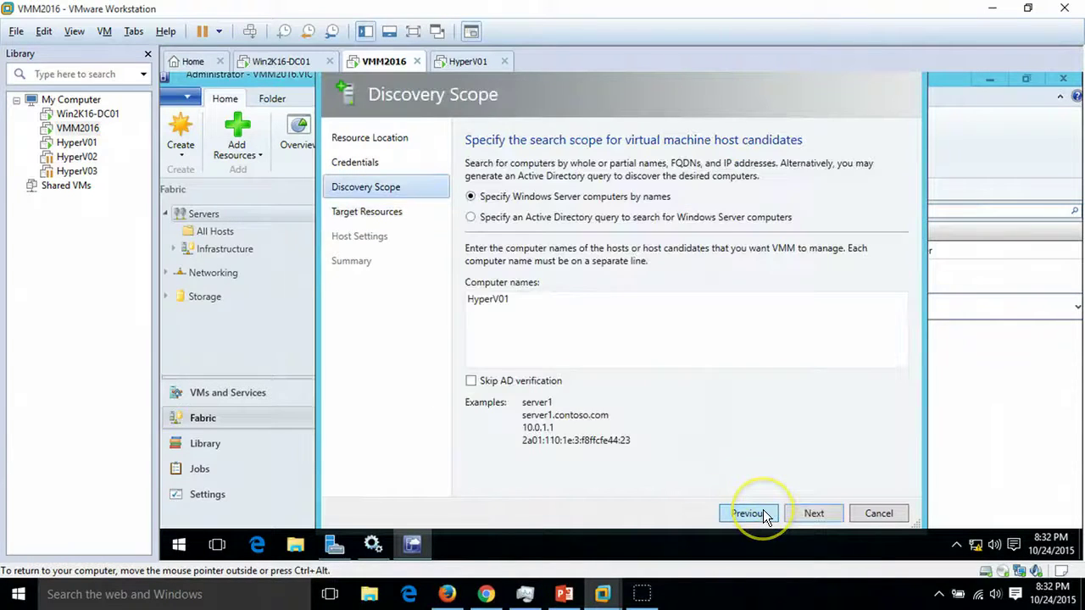
click(815, 514)
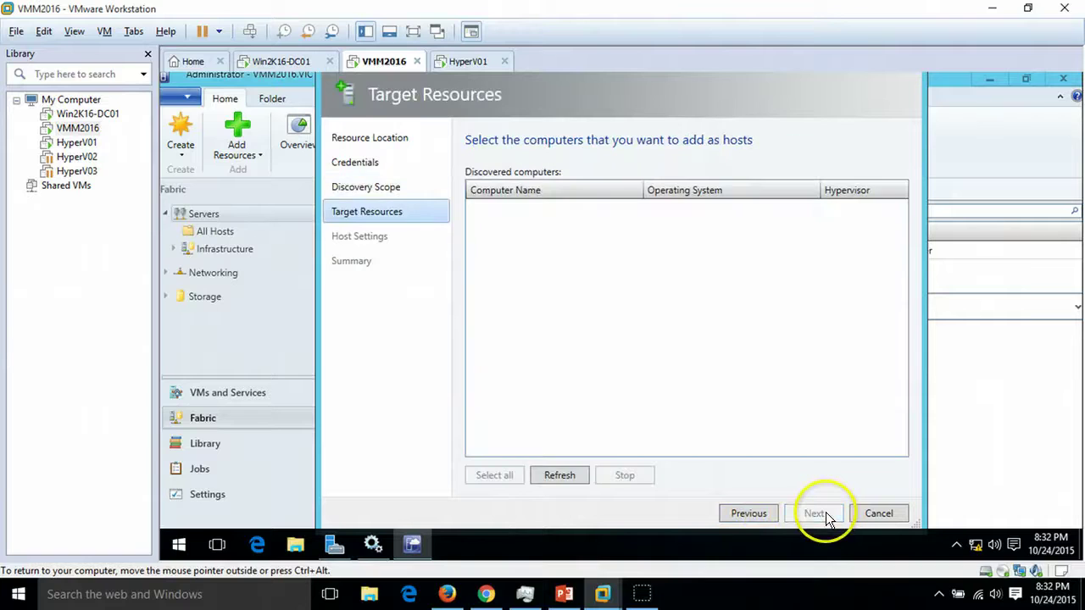
click(577, 476)
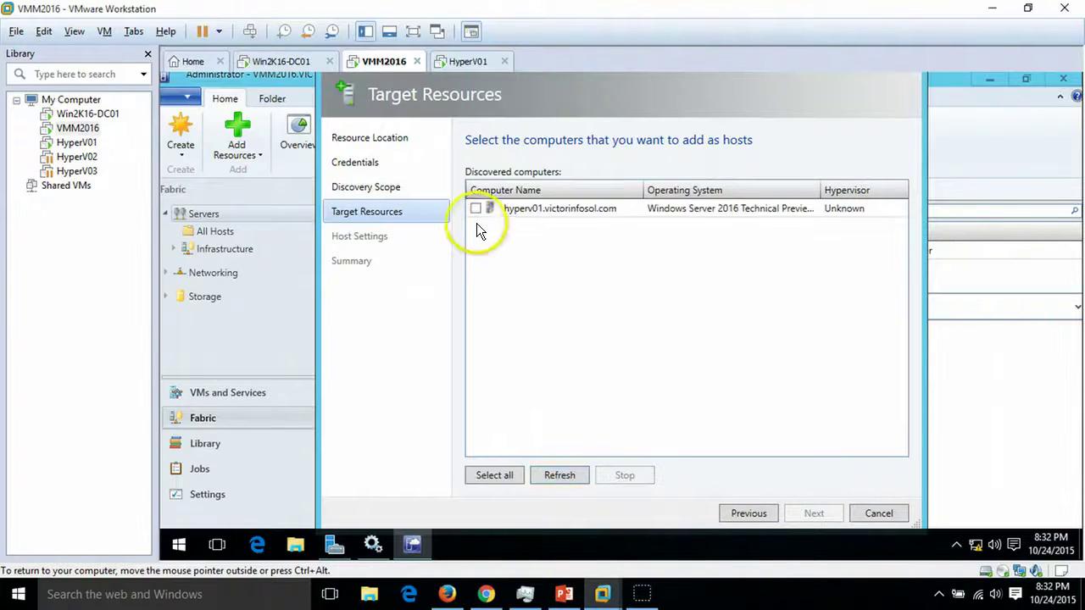
click(476, 210)
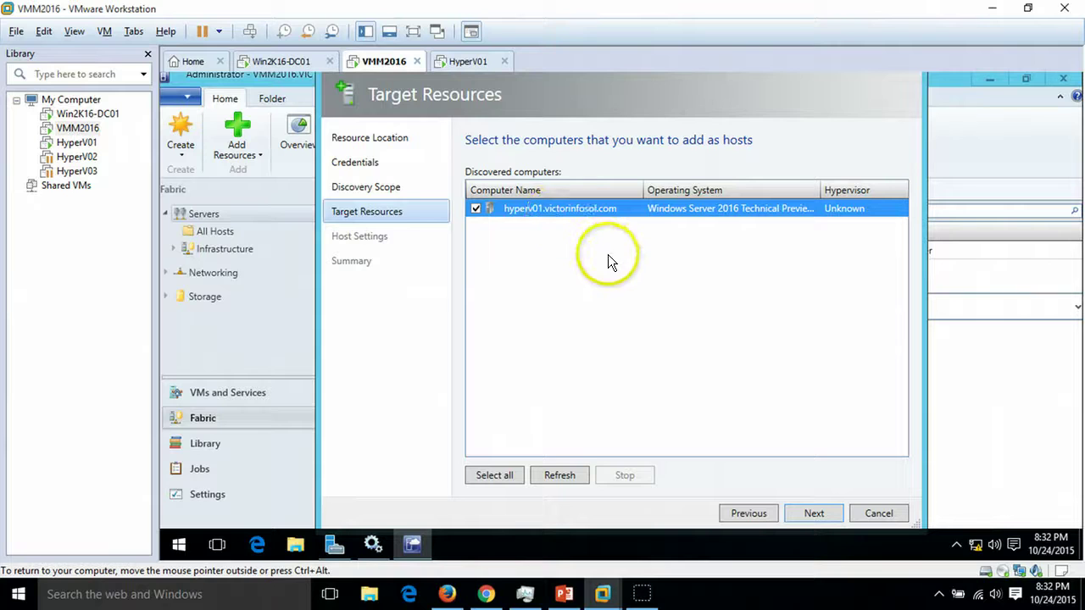
Accept the Hyper-V role warning, keep the All Hosts group, and finish adding hyperv01
click(817, 513)
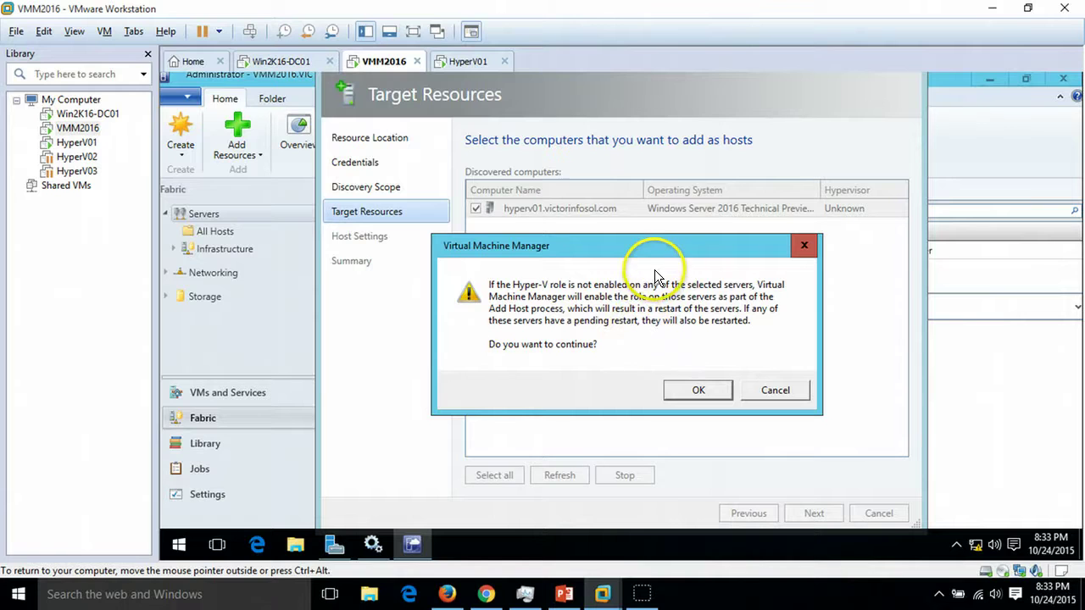
drag(745, 246, 825, 254)
click(783, 400)
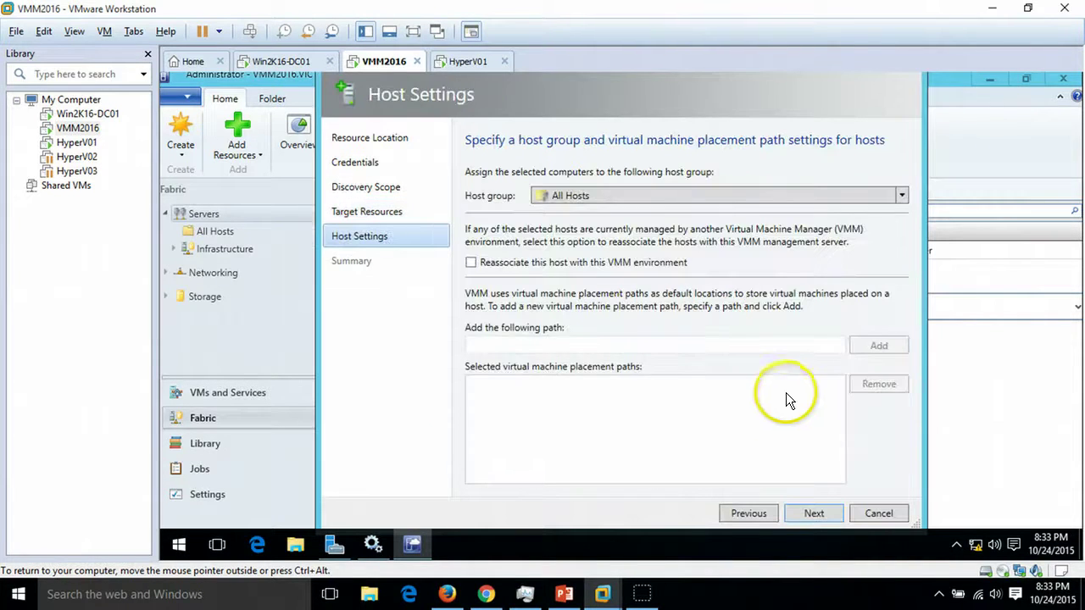
click(824, 511)
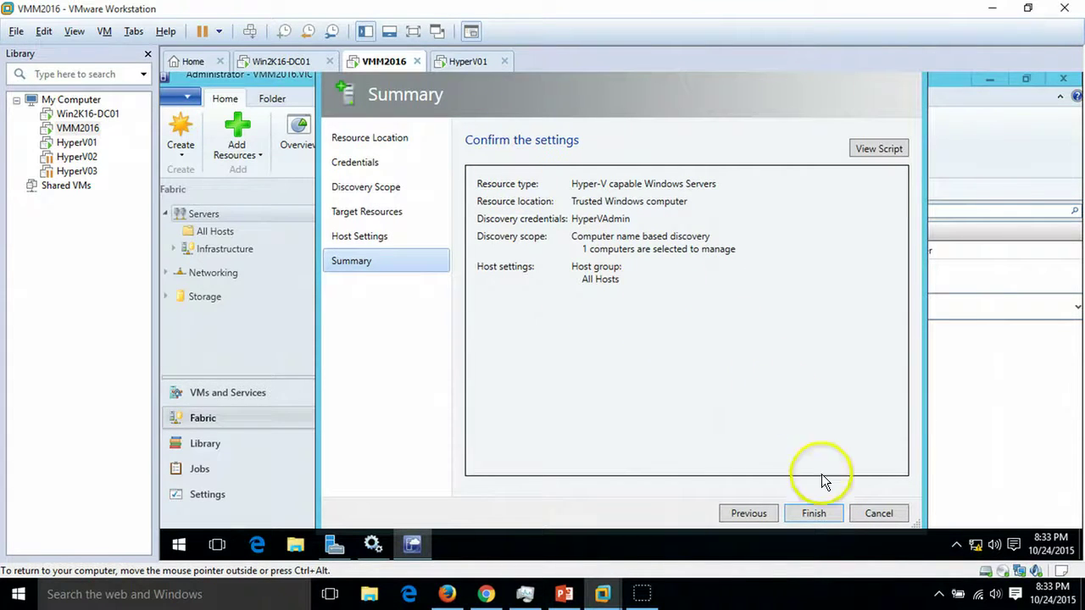
click(829, 516)
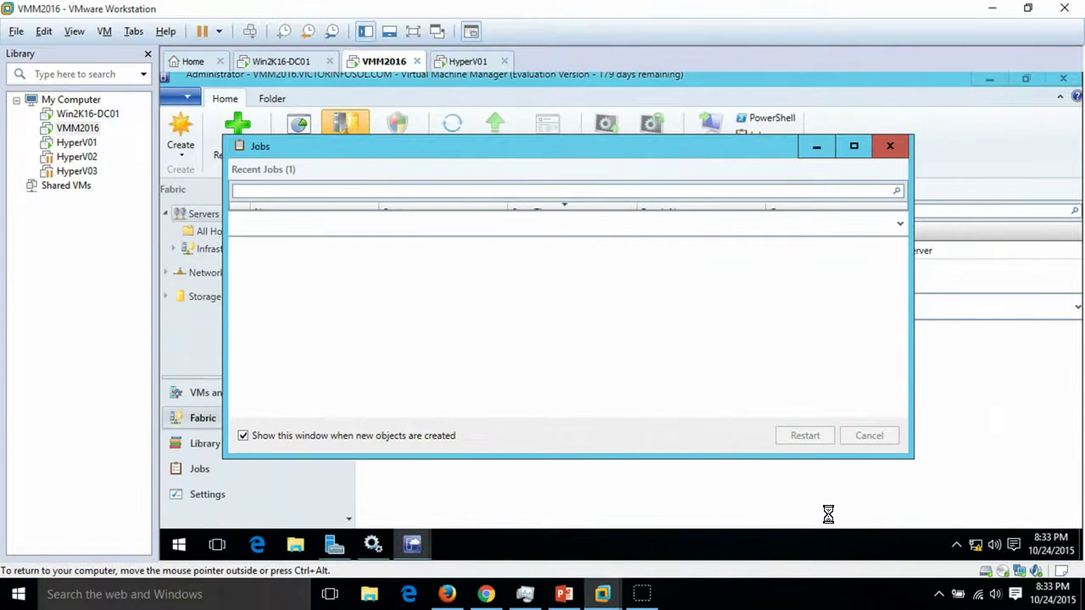
Maximize the Jobs window, select the agent installation step, and widen the Name column to show its full name
double_click(567, 144)
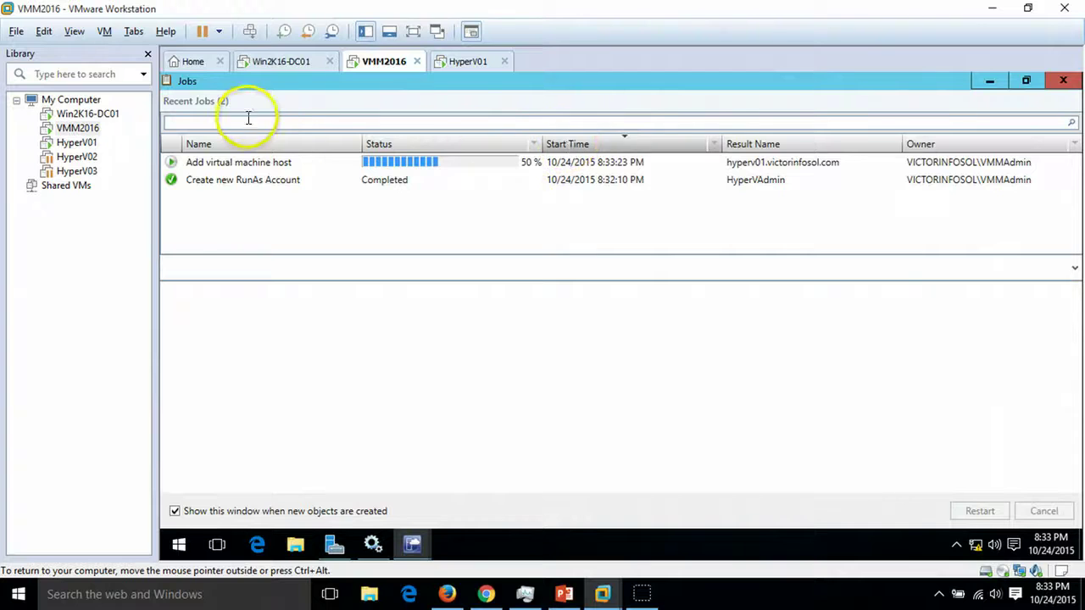
click(260, 162)
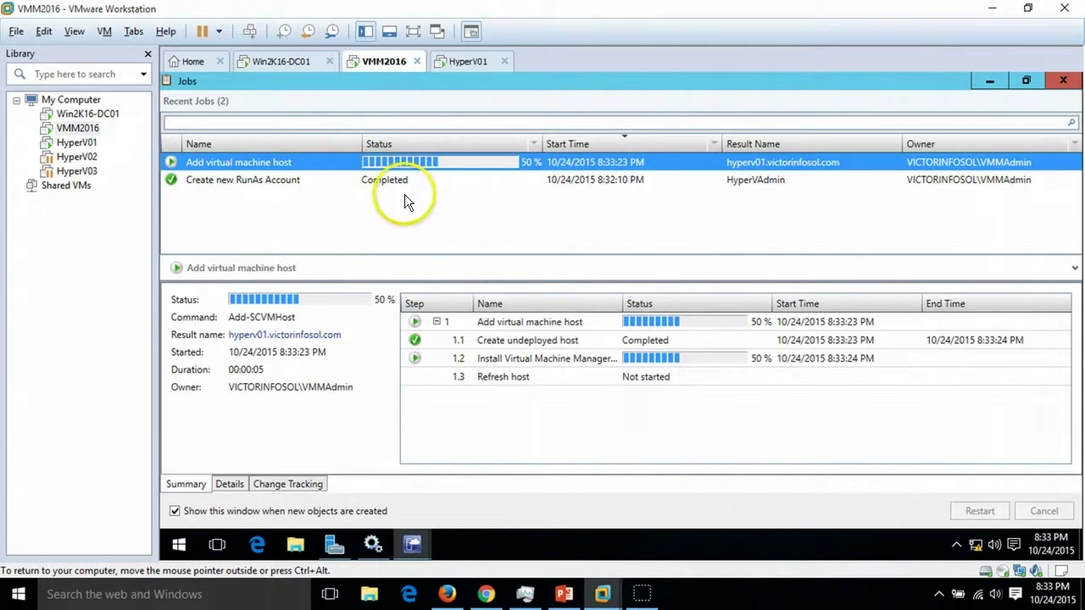
click(542, 357)
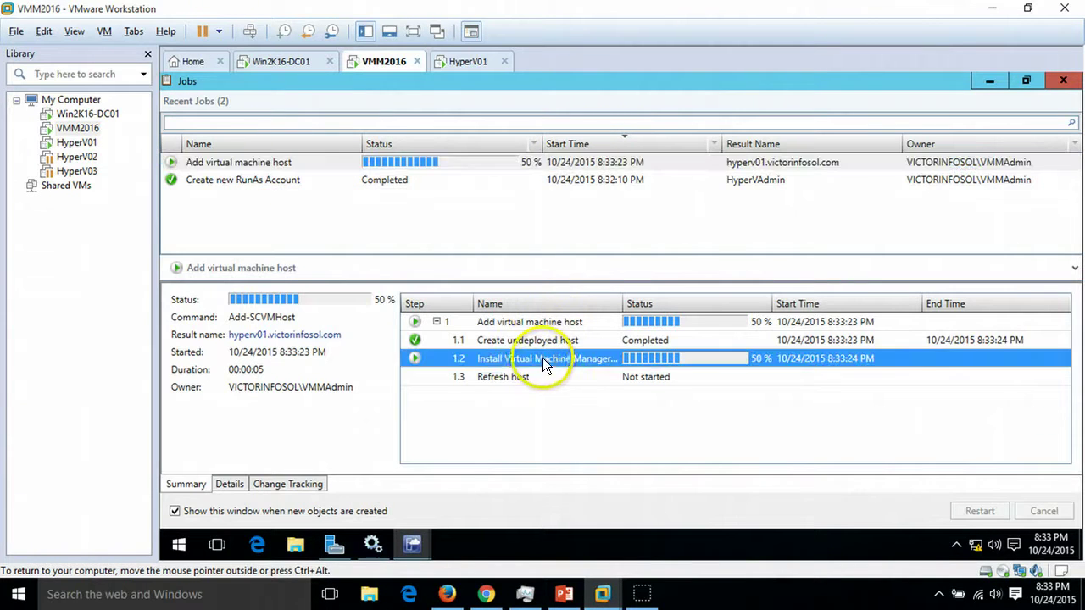
click(481, 164)
click(584, 360)
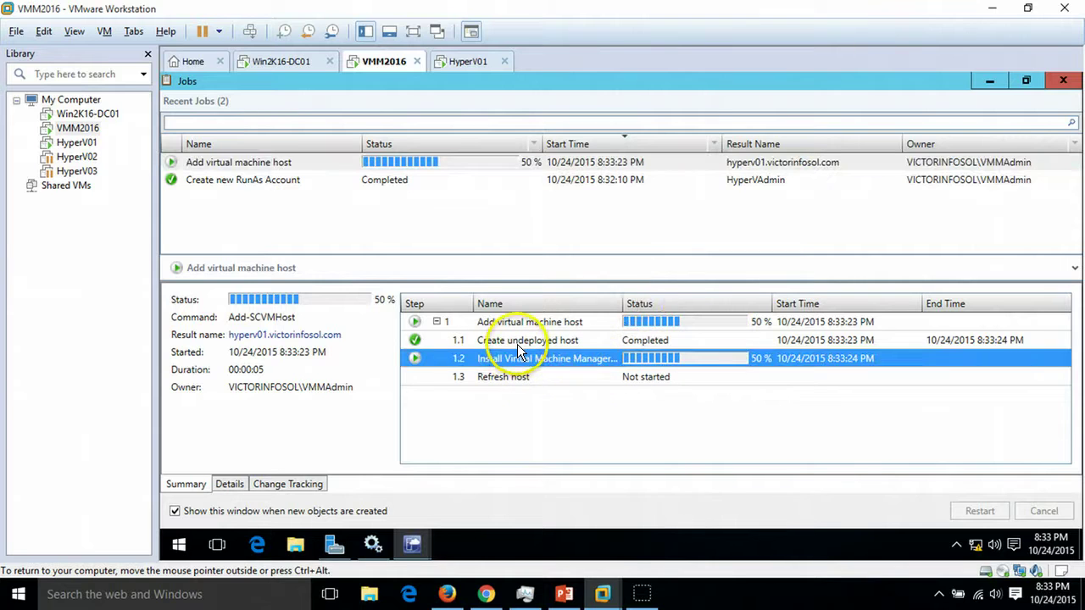
drag(624, 303, 679, 303)
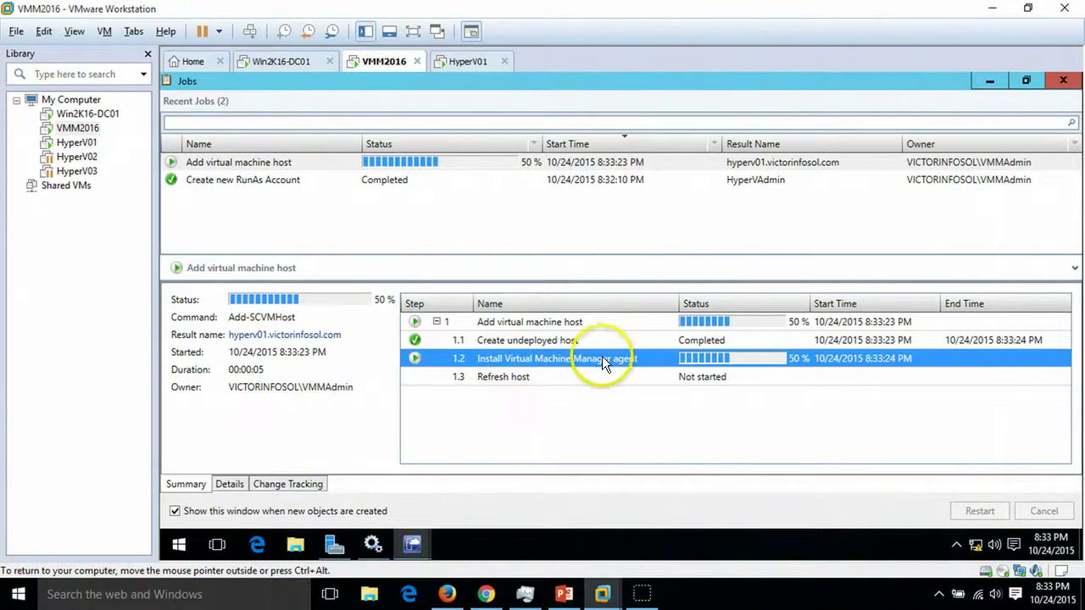
On HyperV01, minimize Server Manager and open Programs and Features from the Control Panel
click(464, 62)
click(370, 546)
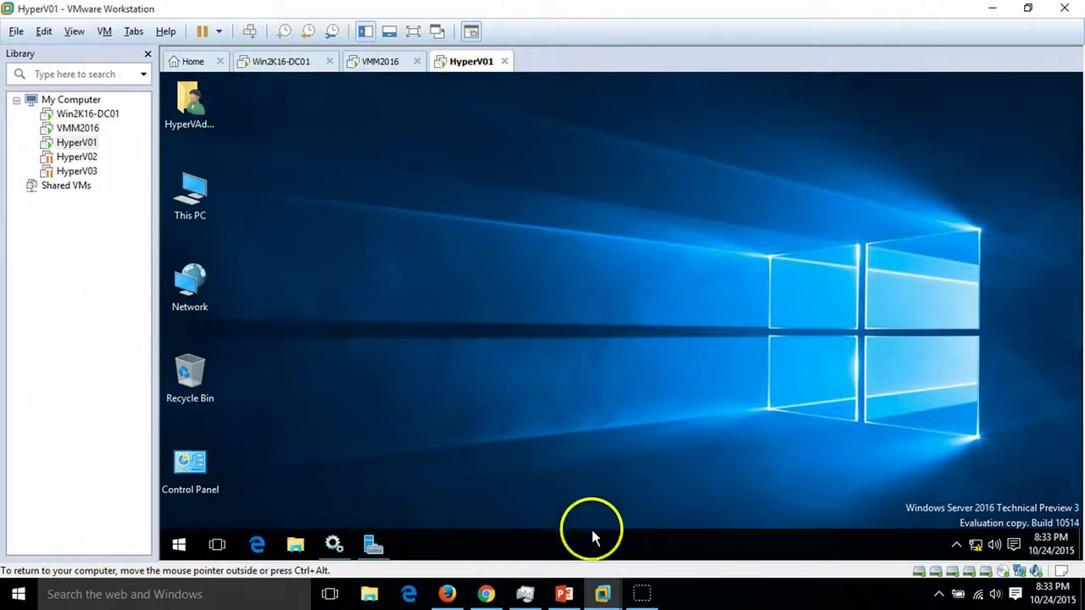
double_click(194, 469)
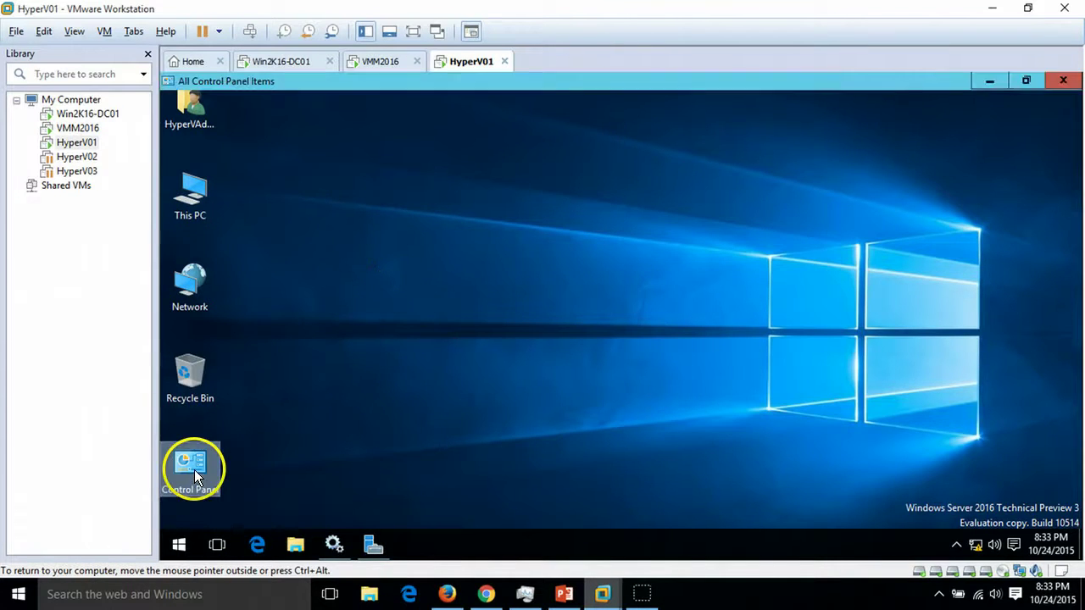
click(659, 411)
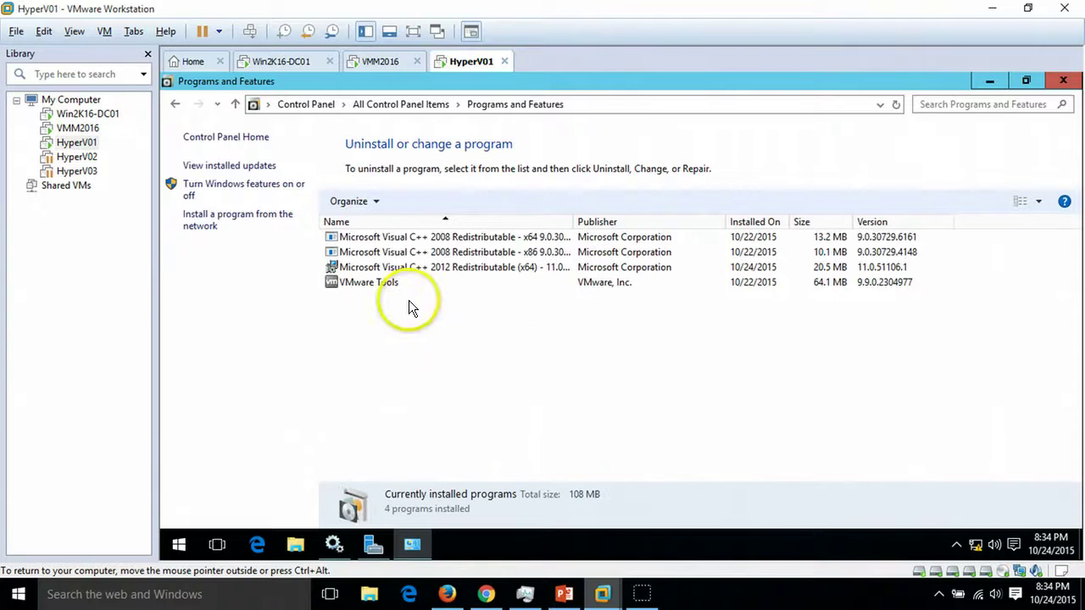
Browse the installed programs, selecting the VMware Tools and Visual C++ 2008 x64 entries
click(386, 283)
click(461, 342)
click(402, 240)
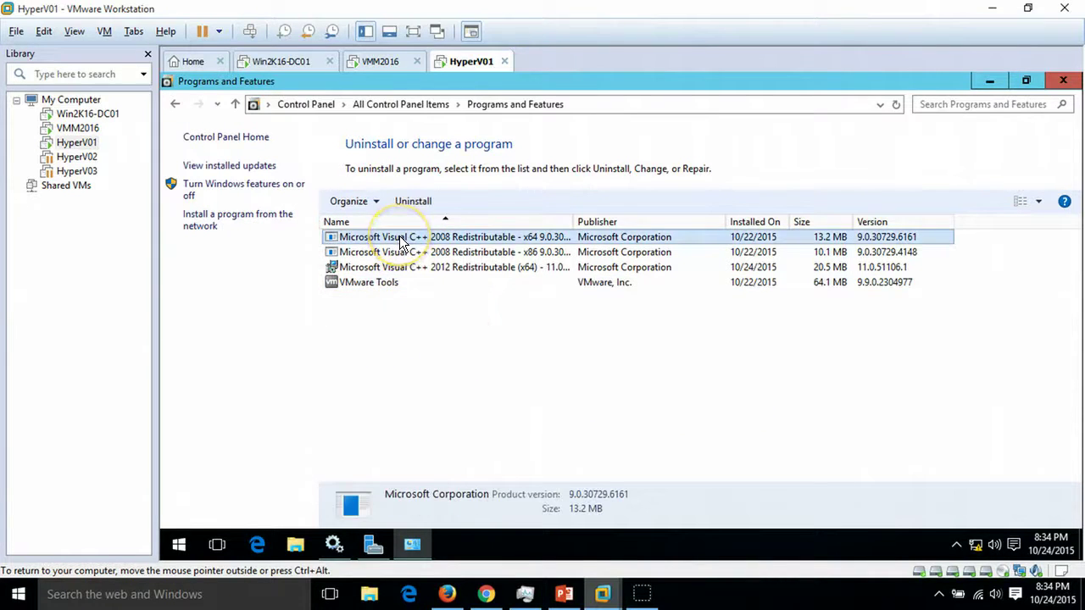
click(373, 283)
click(467, 428)
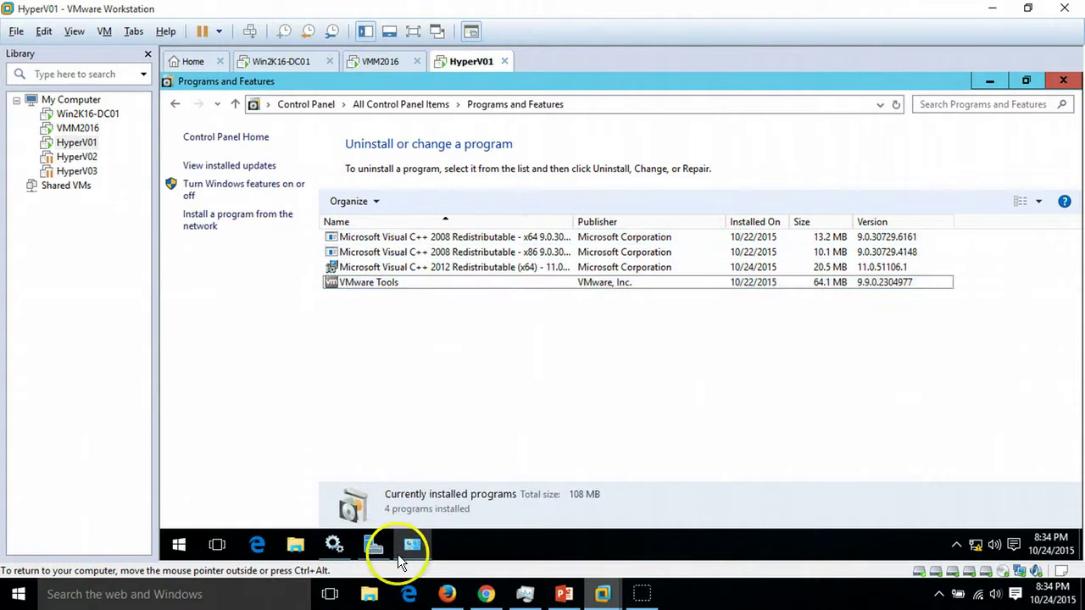
click(400, 552)
click(406, 545)
Check the agent installation and Refresh host step progress in VMM2016's Jobs window
click(384, 61)
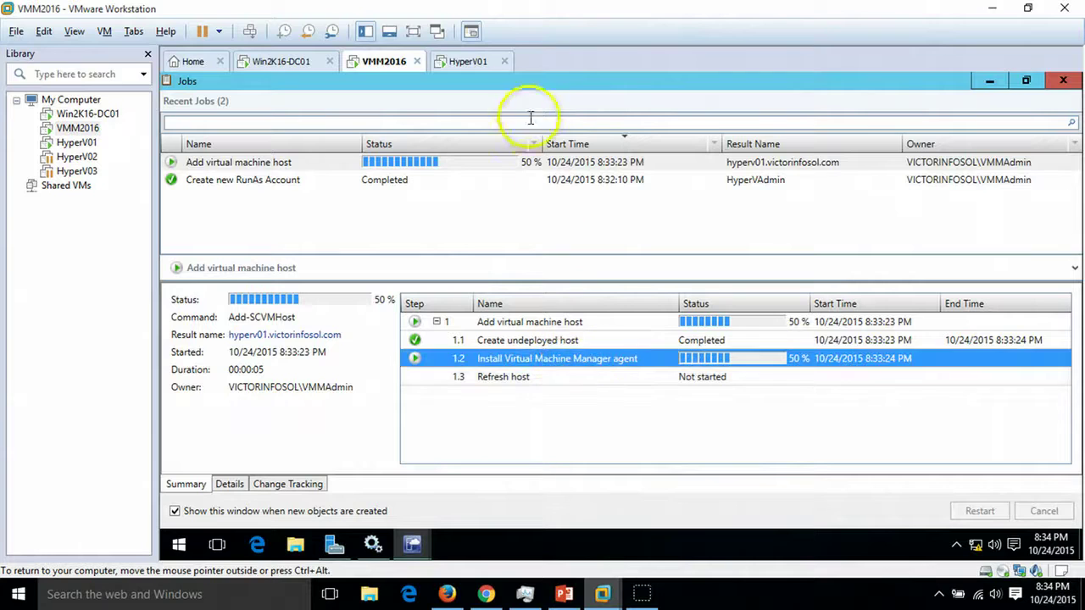
click(462, 68)
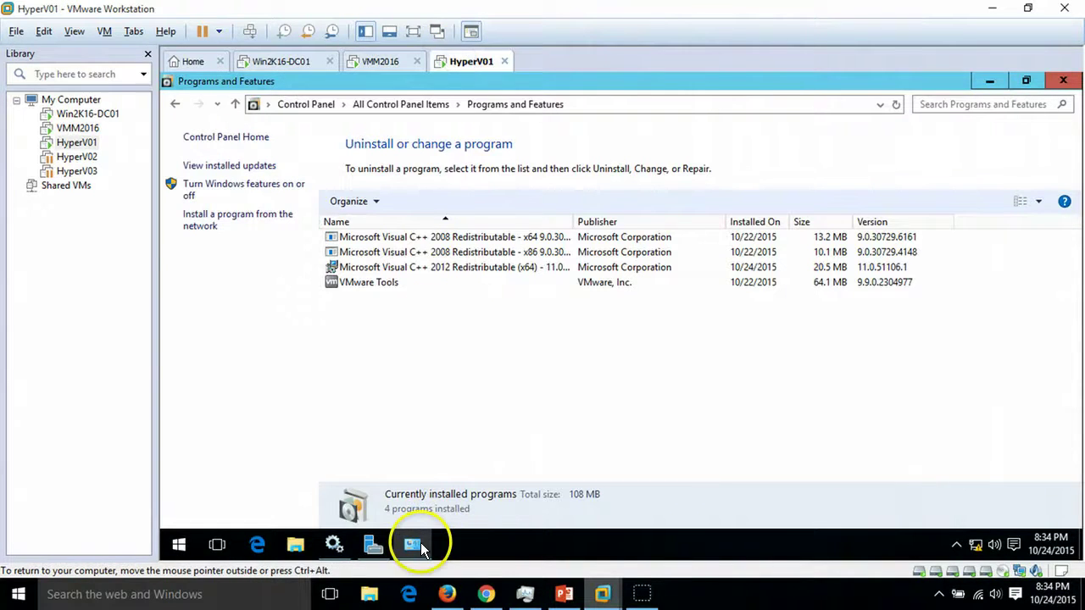
click(378, 61)
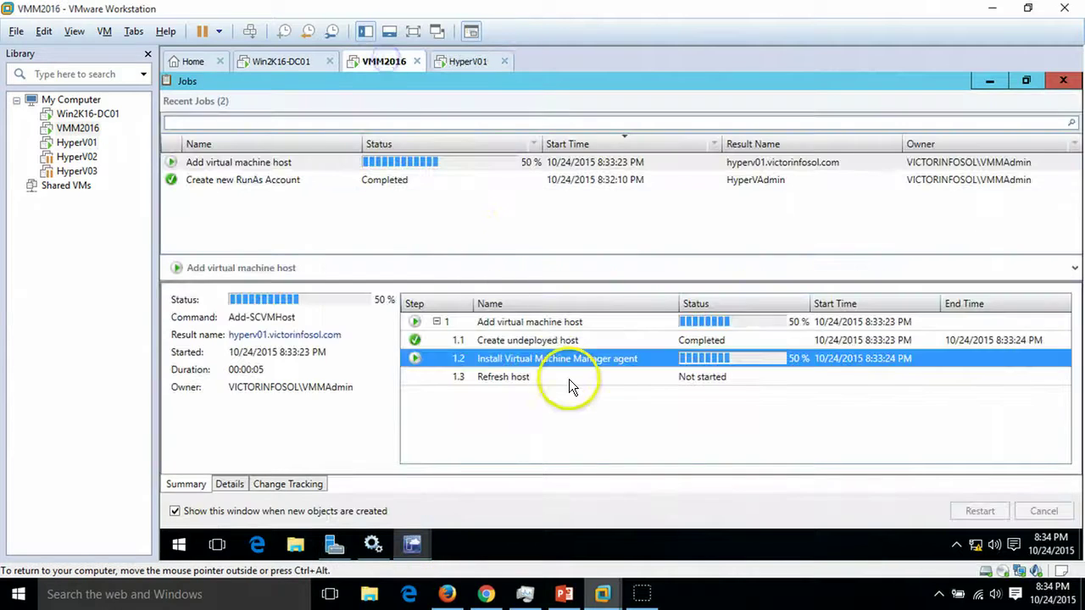
click(570, 378)
click(579, 360)
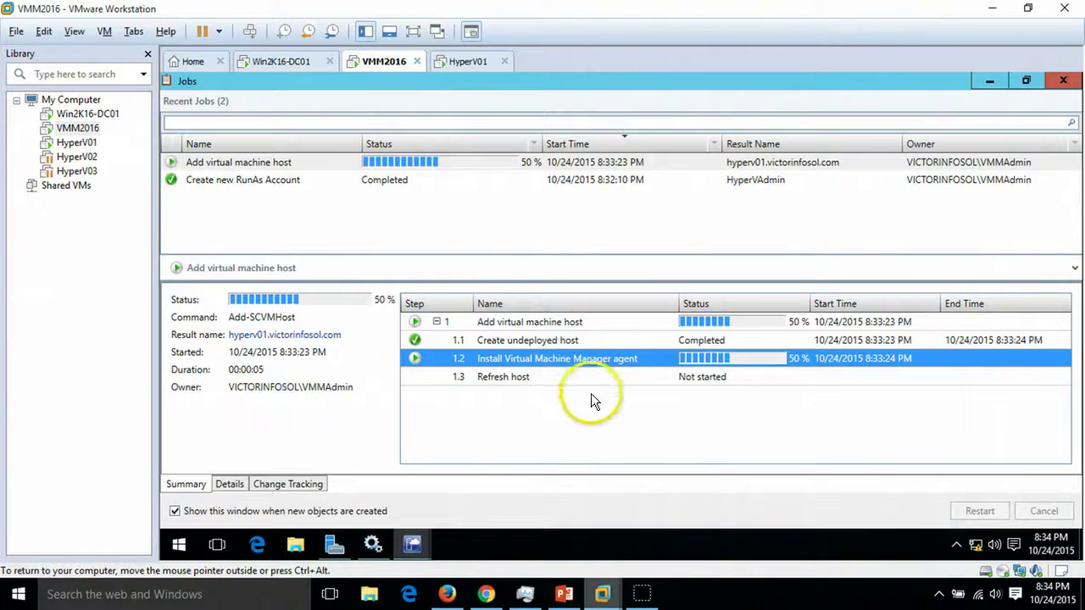
click(466, 64)
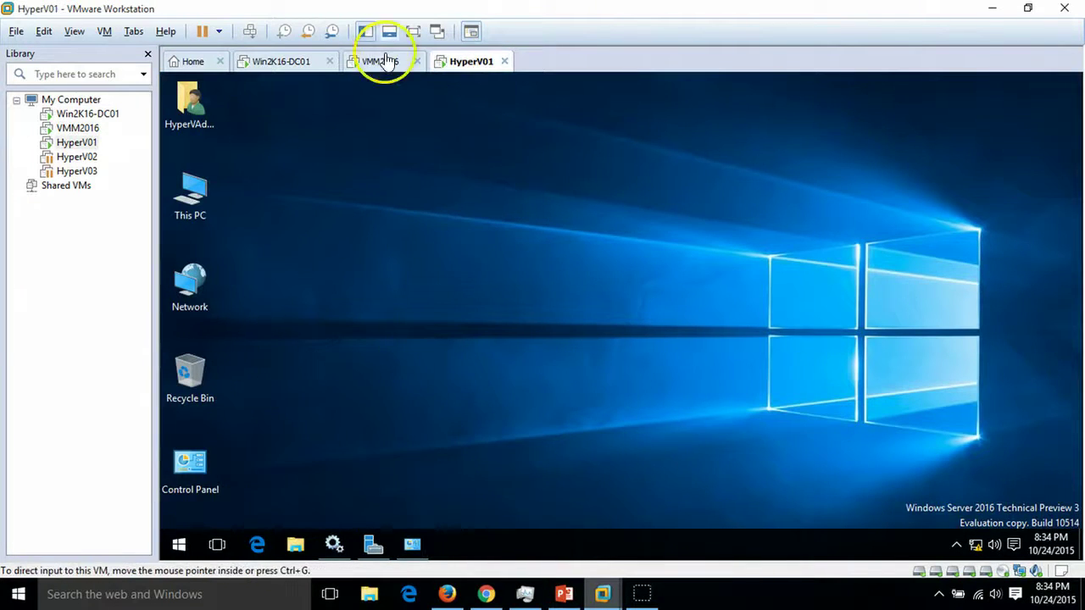
click(383, 64)
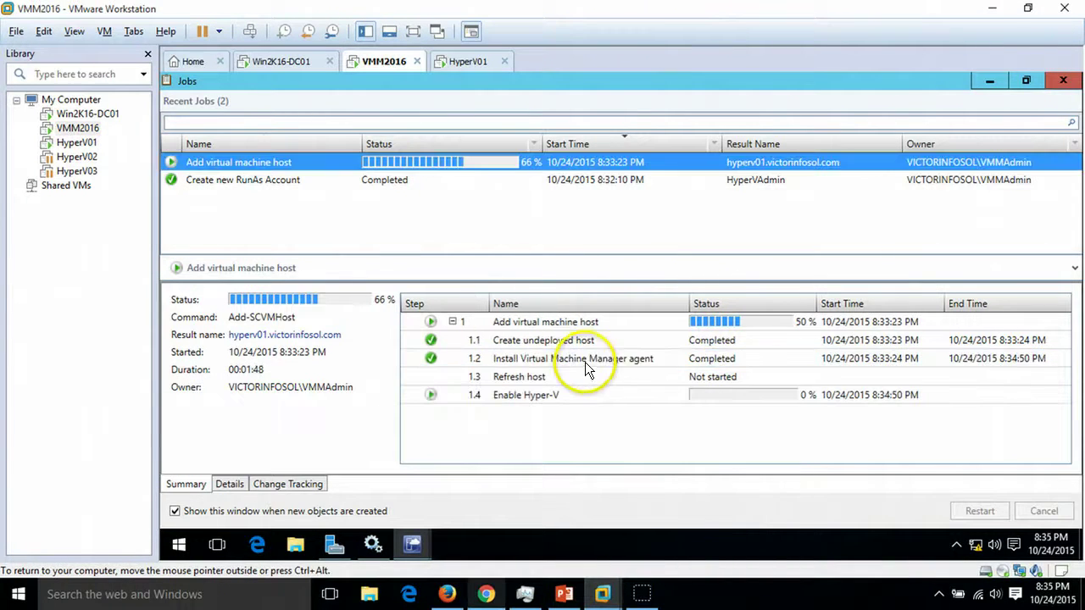
click(585, 362)
Refresh HyperV01's installed programs and select the new System Center Virtual Machine Manager entry
click(475, 61)
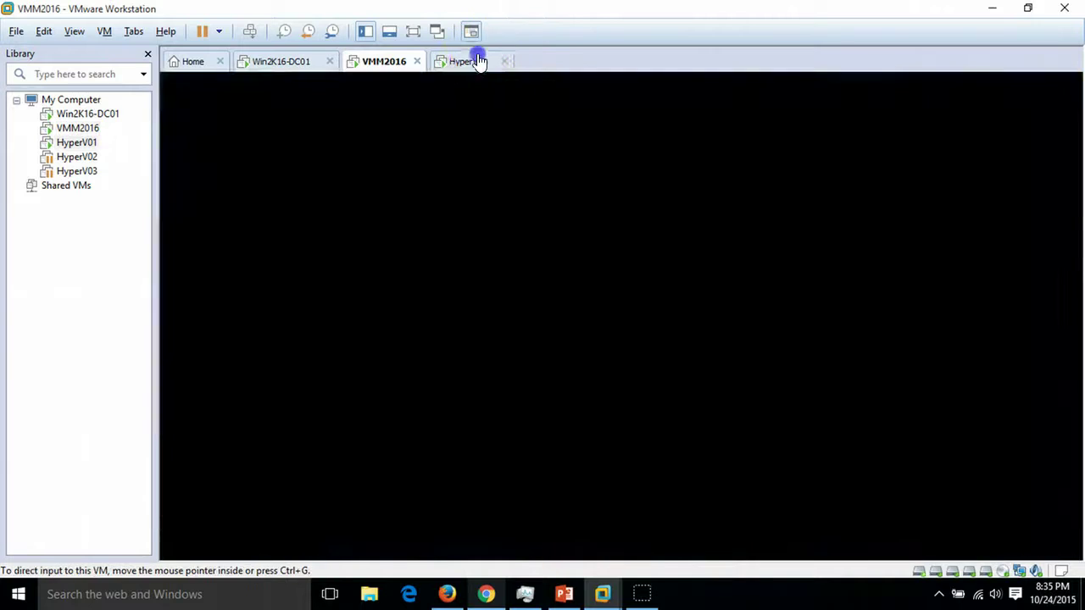
click(413, 547)
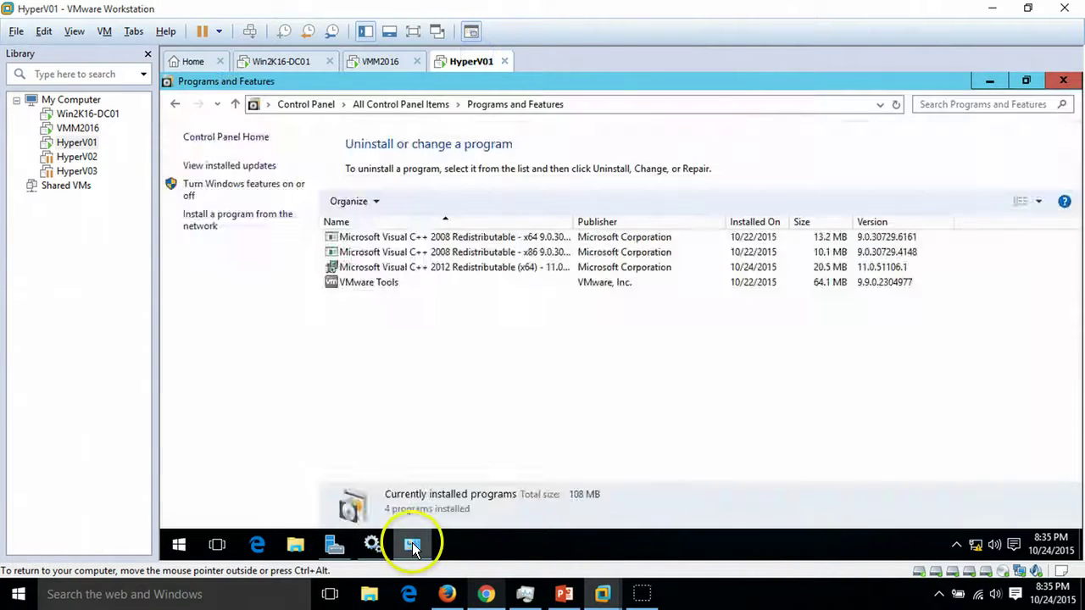
click(896, 104)
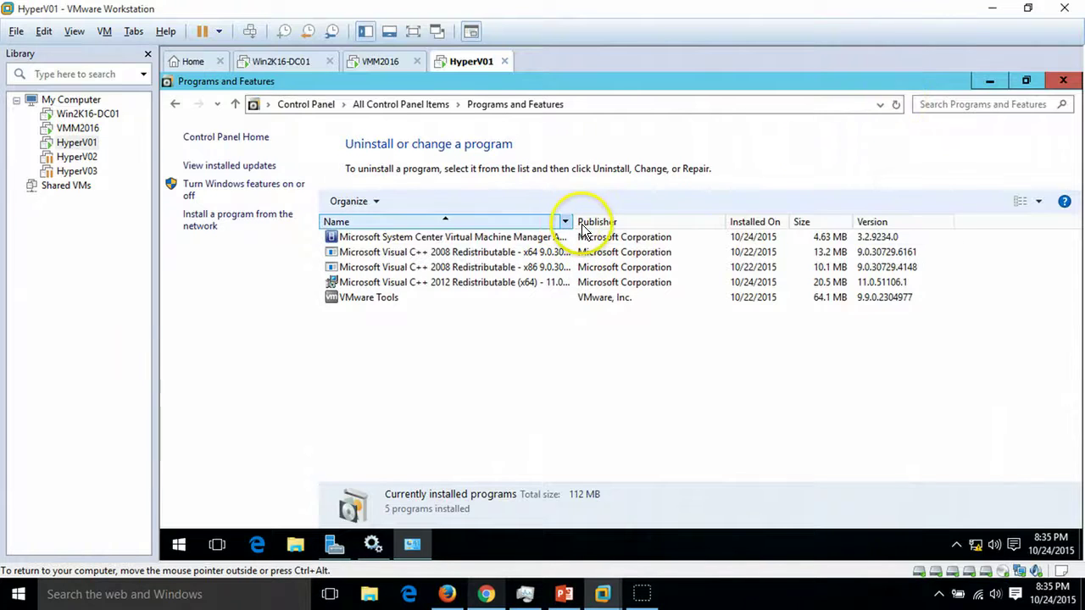
click(382, 240)
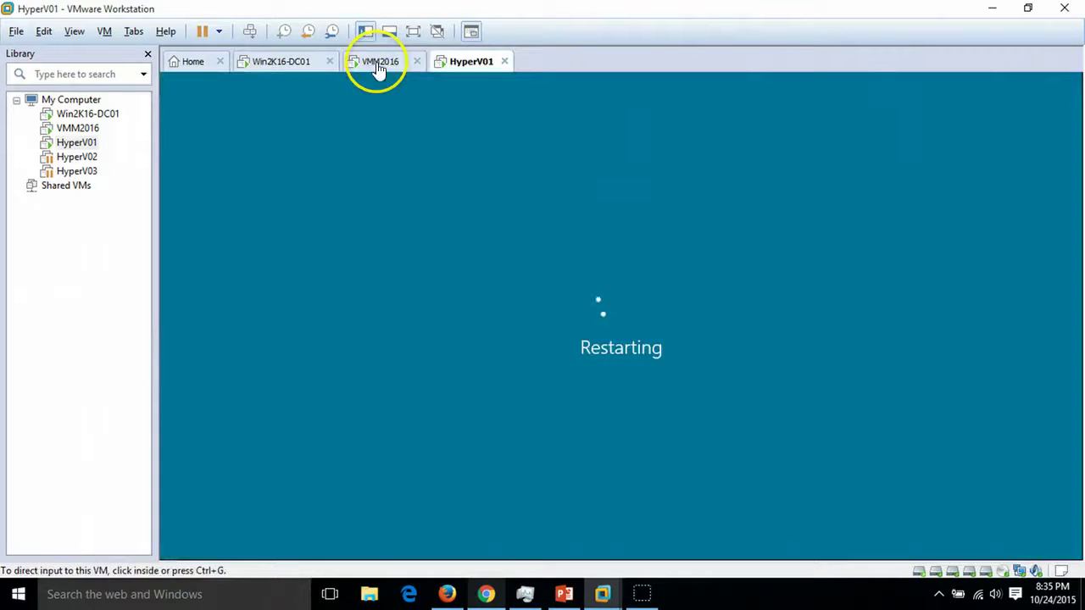
click(375, 61)
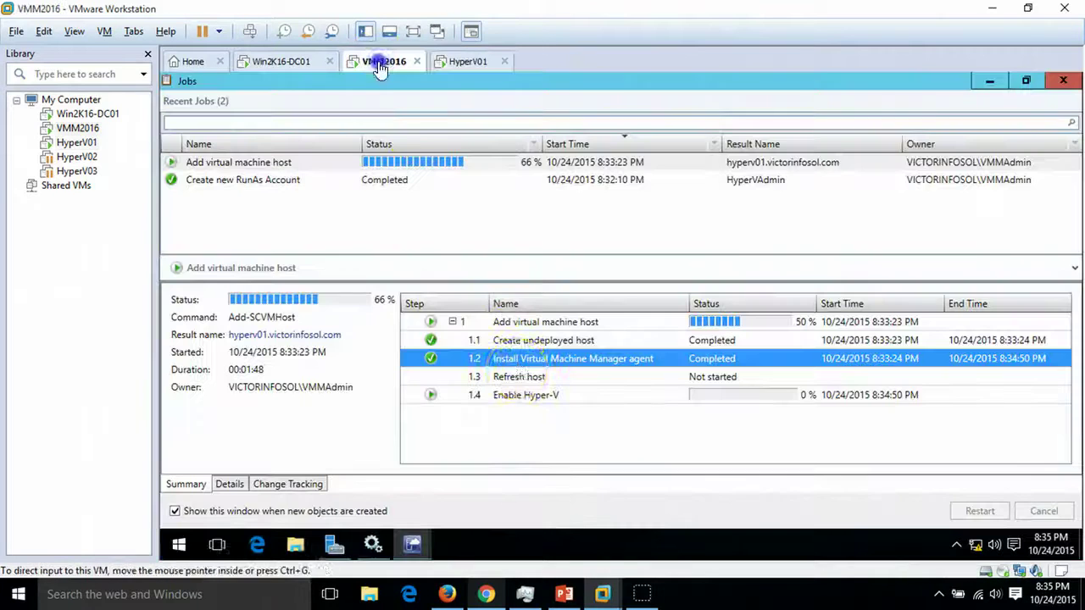
click(511, 399)
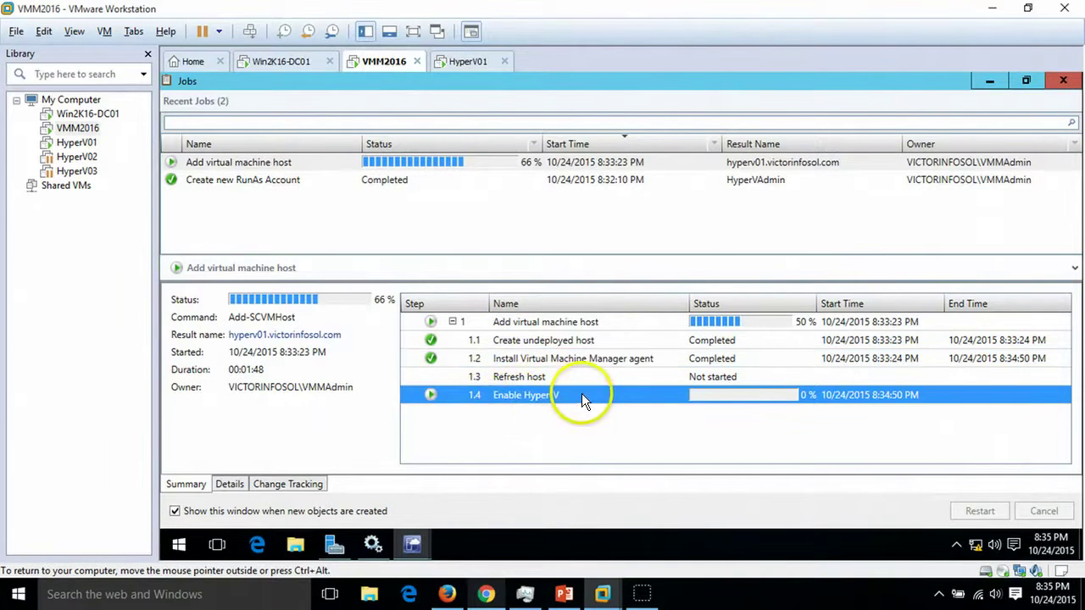
click(476, 62)
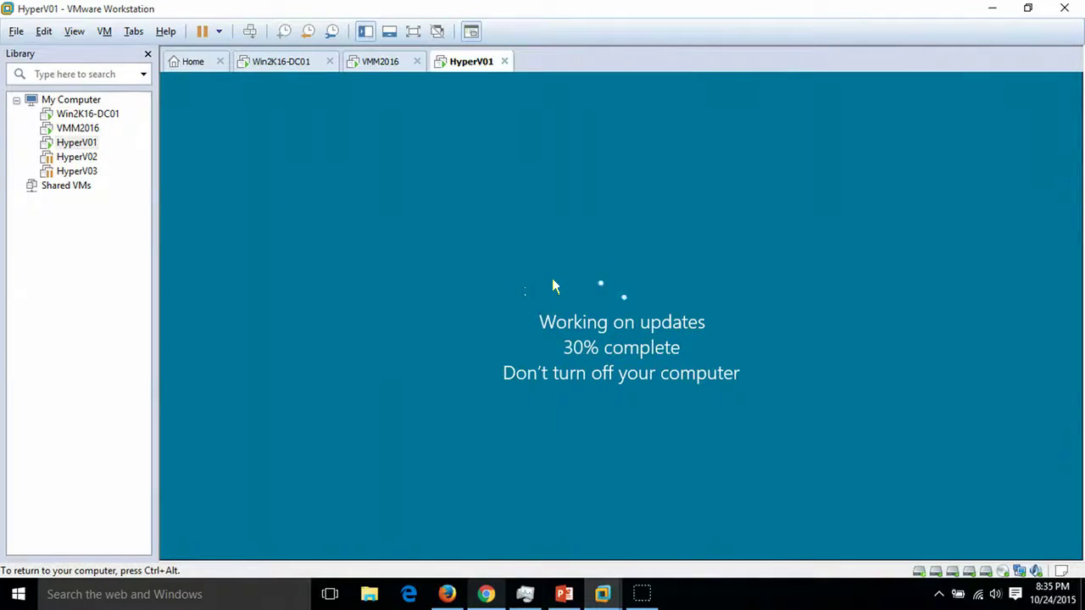
click(382, 63)
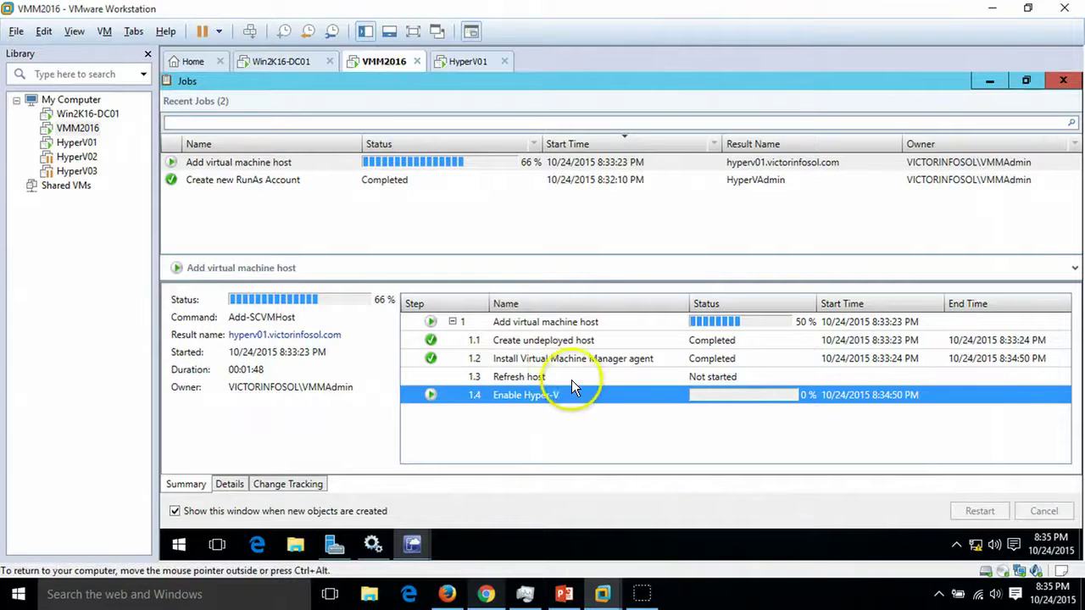
click(468, 68)
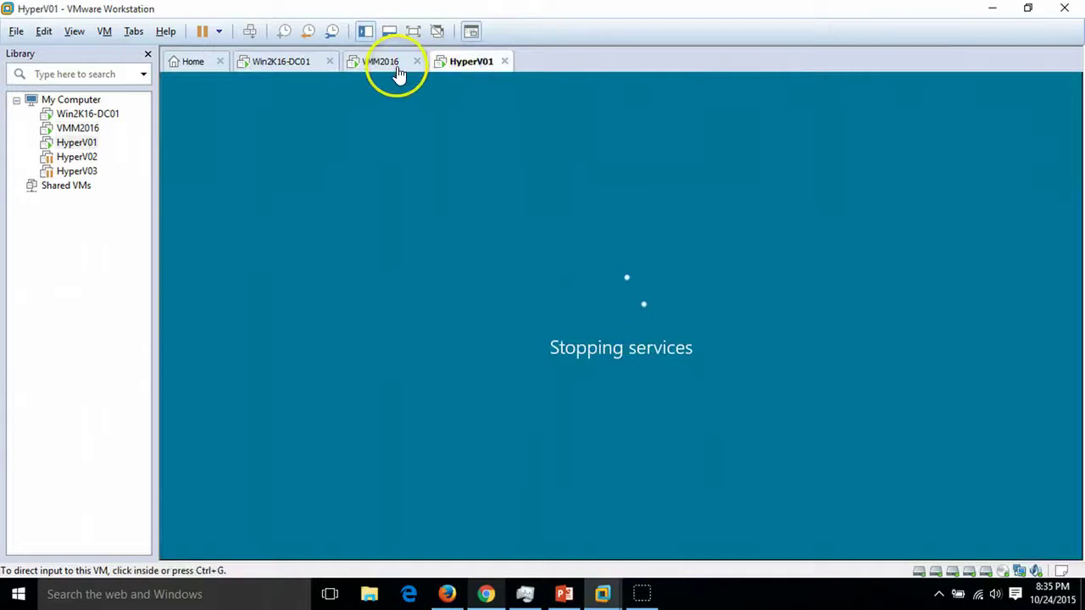
click(397, 67)
click(574, 397)
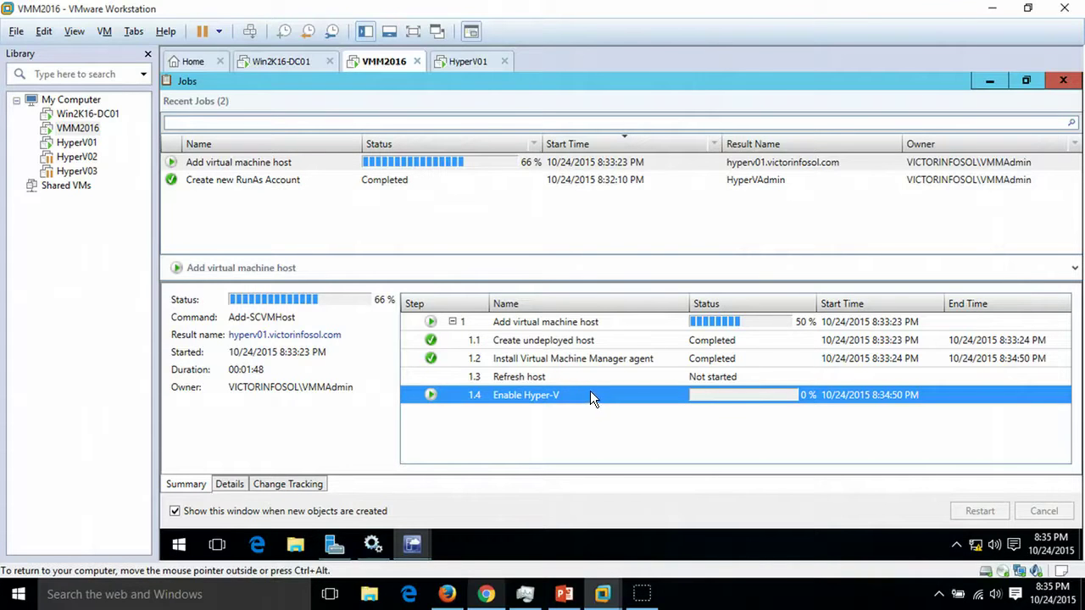
click(462, 64)
click(380, 61)
click(473, 61)
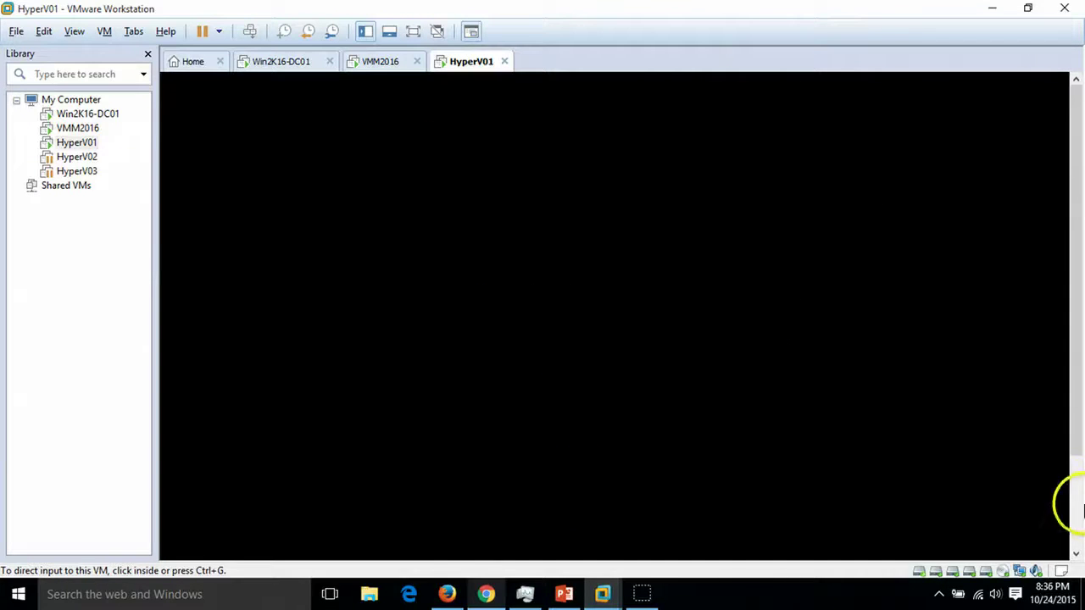
click(1078, 510)
drag(1078, 512, 1075, 266)
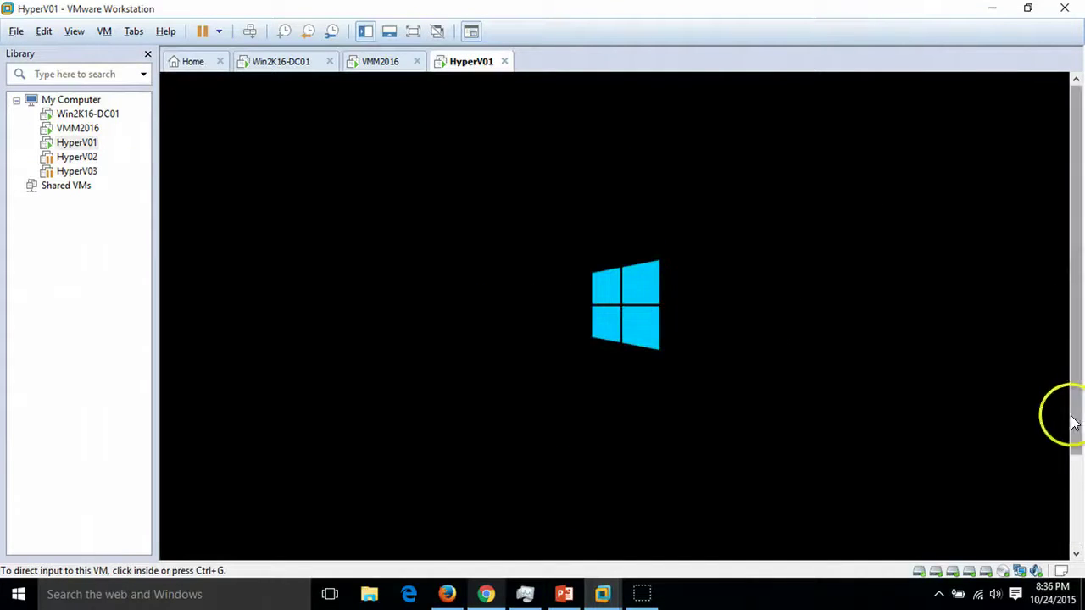
click(385, 61)
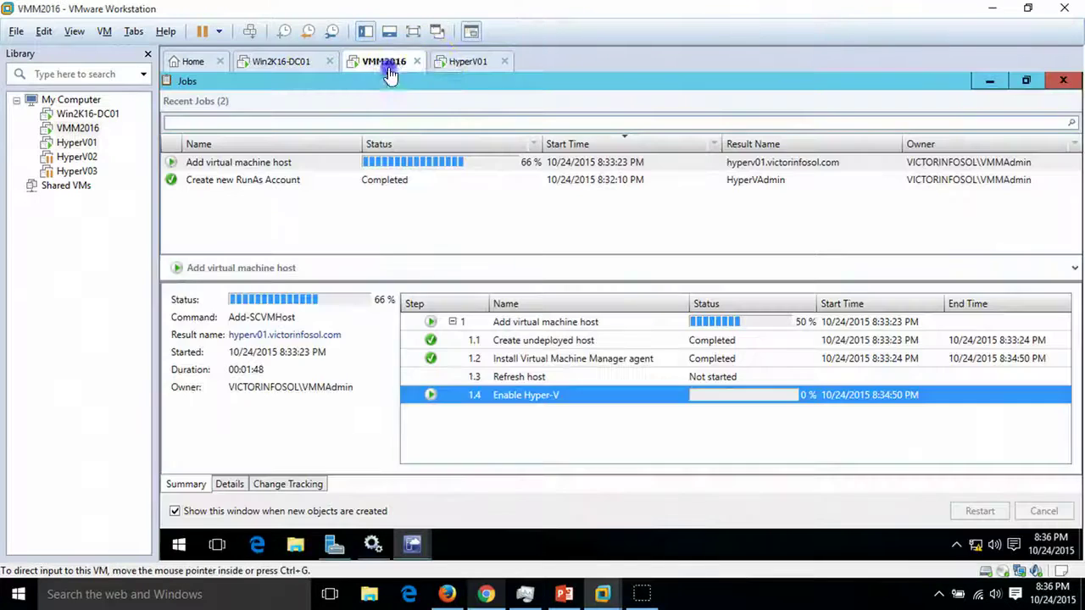
On HyperV01, open and close the Local Server services alert details
click(458, 62)
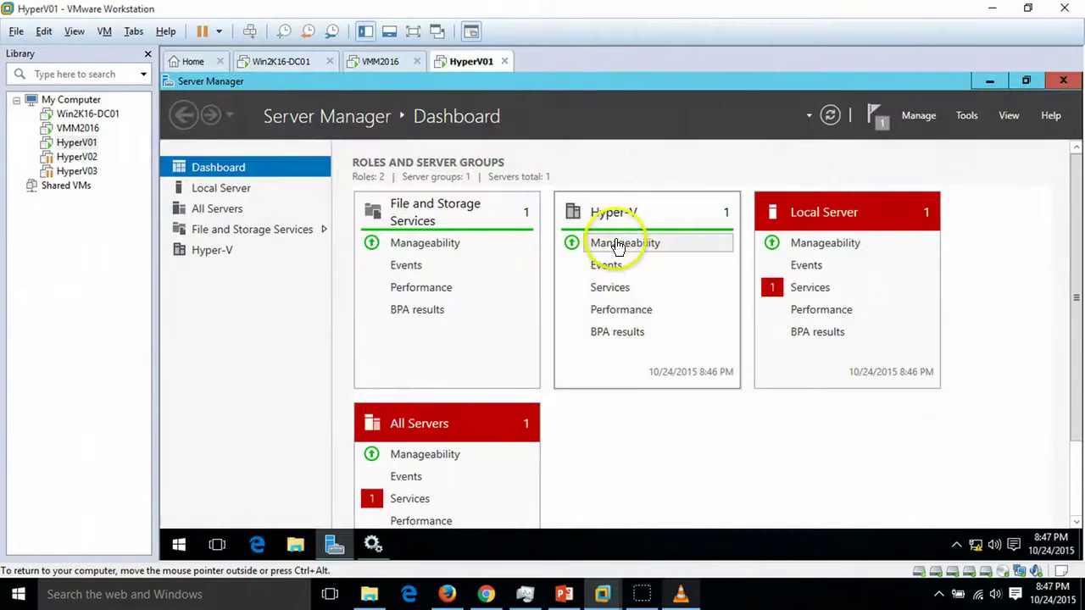
click(815, 288)
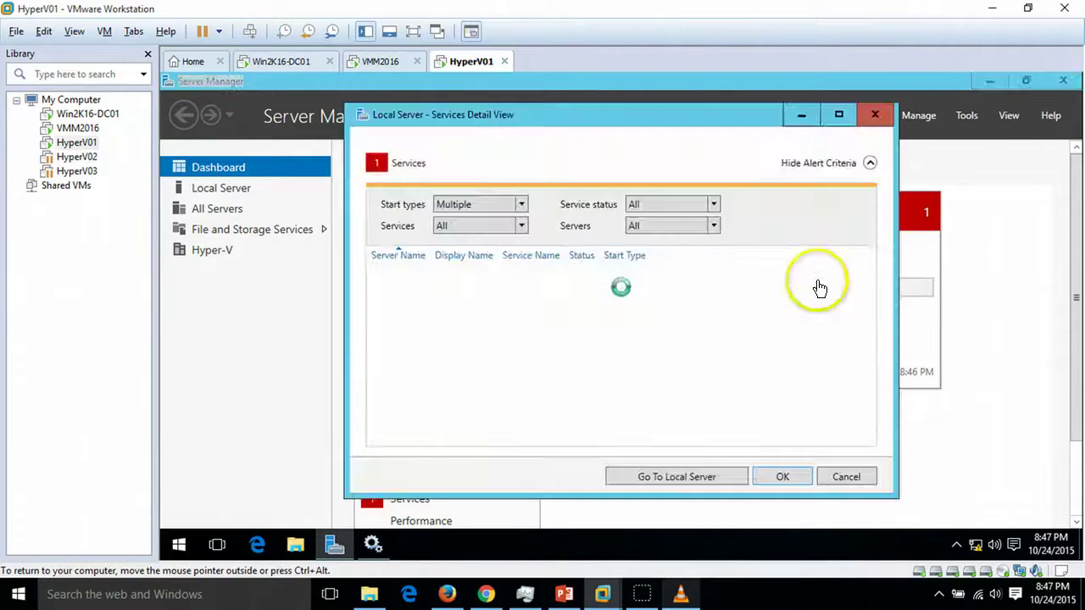
click(873, 116)
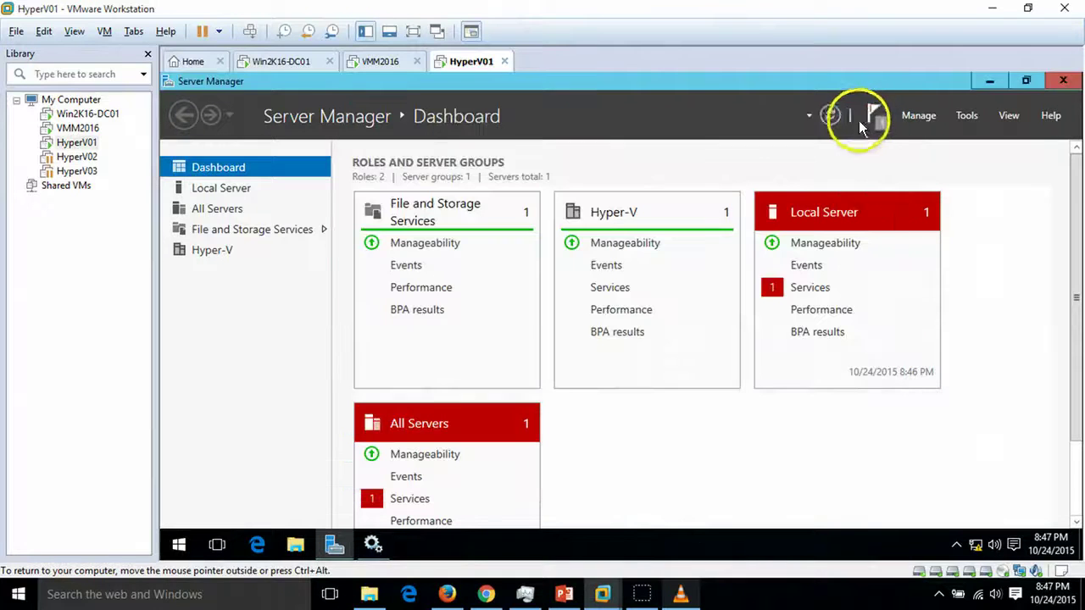
In VMM2016's Jobs window, inspect the Refresh host, Enable Hyper-V and Switch Port Settings steps
click(373, 68)
click(718, 378)
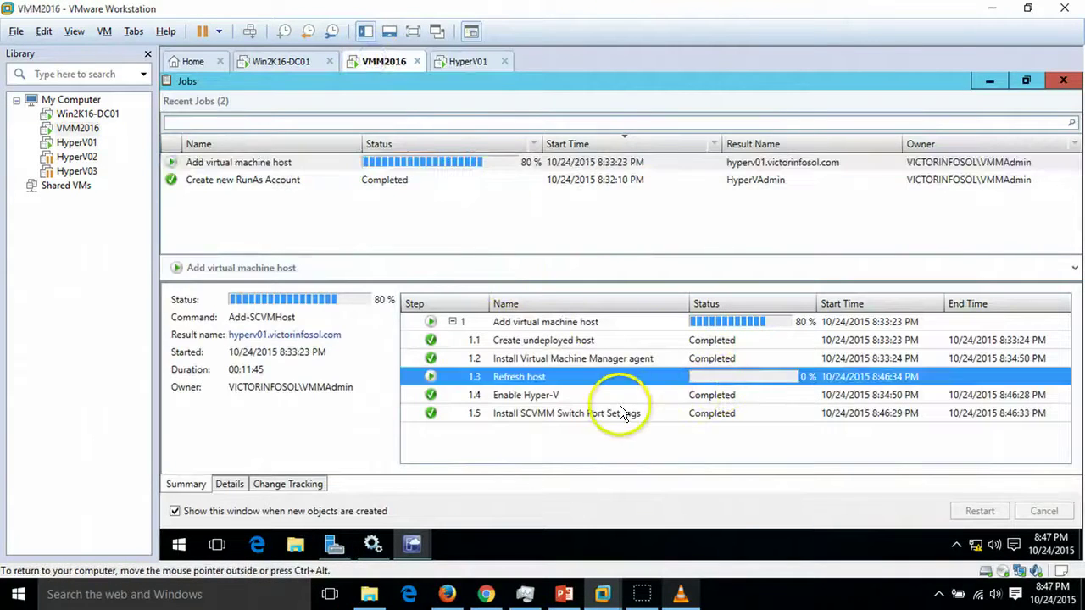
click(619, 413)
click(703, 401)
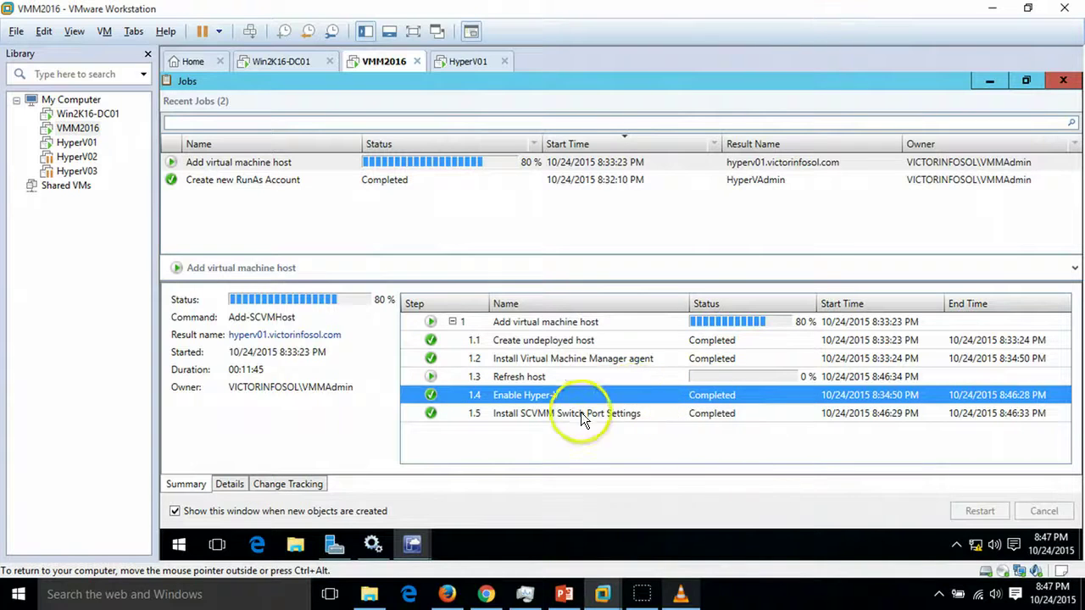
click(524, 415)
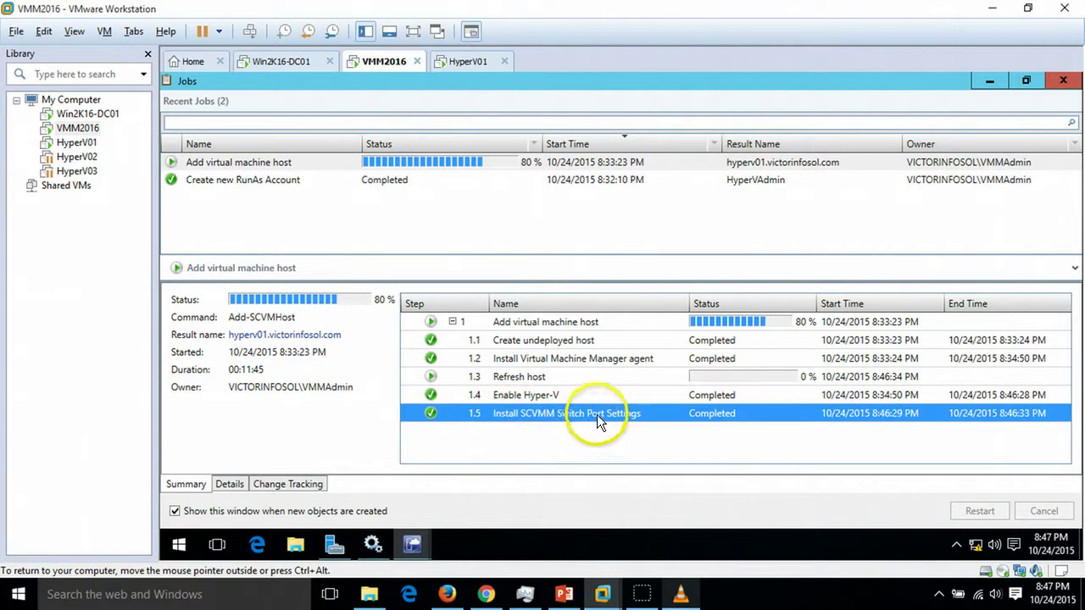
Reselect the Add virtual machine host job and recheck its Refresh host and agent installation steps
click(593, 180)
click(595, 162)
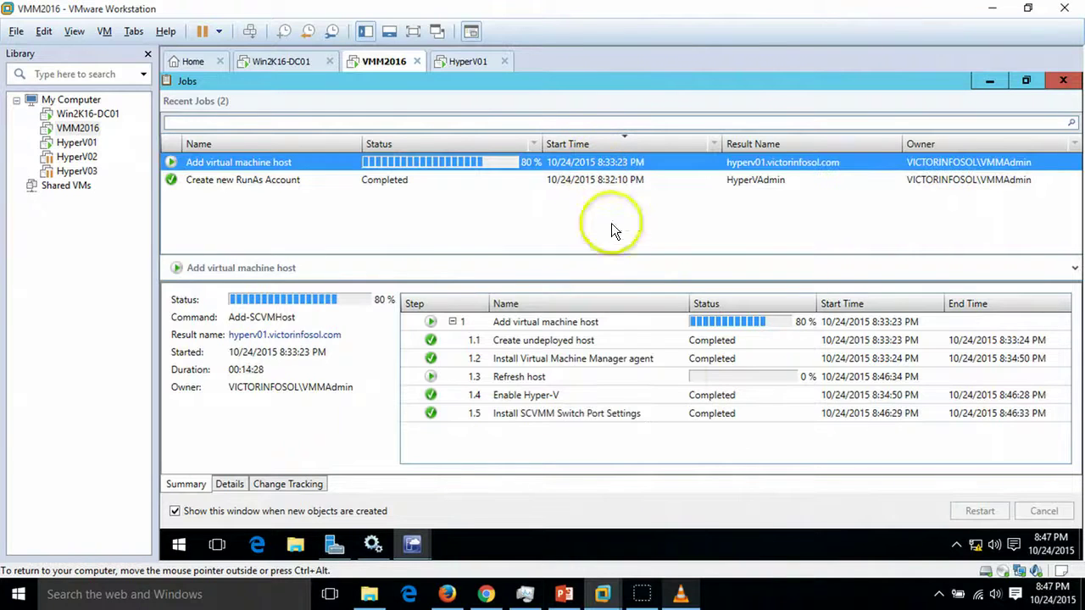
click(677, 376)
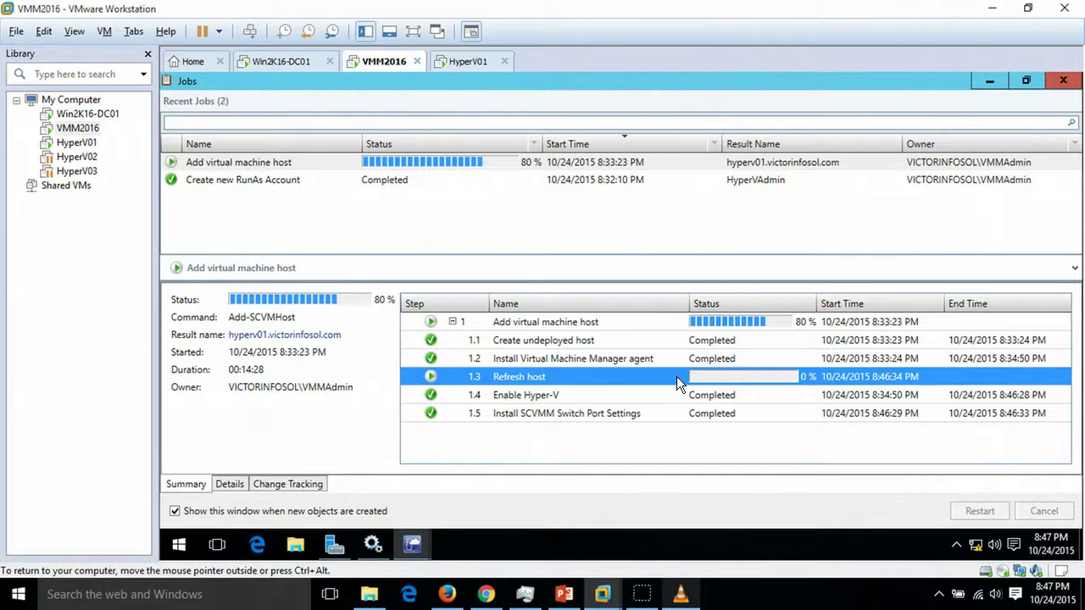
click(678, 359)
click(672, 375)
click(471, 61)
click(385, 65)
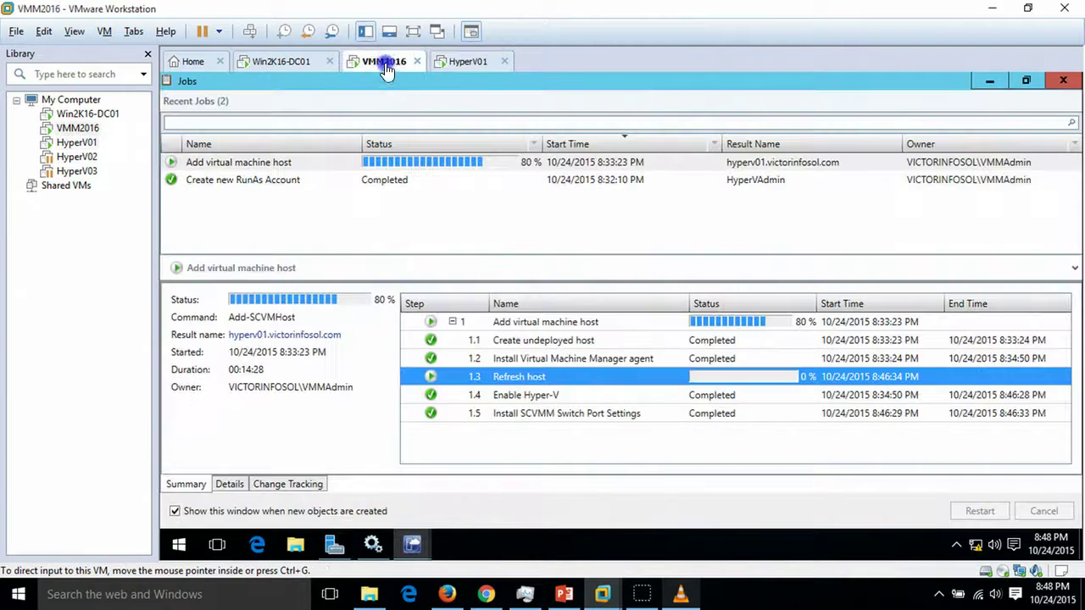
Enlarge the step list and inspect the Deploy file, driver and virtual switch extension steps
click(643, 393)
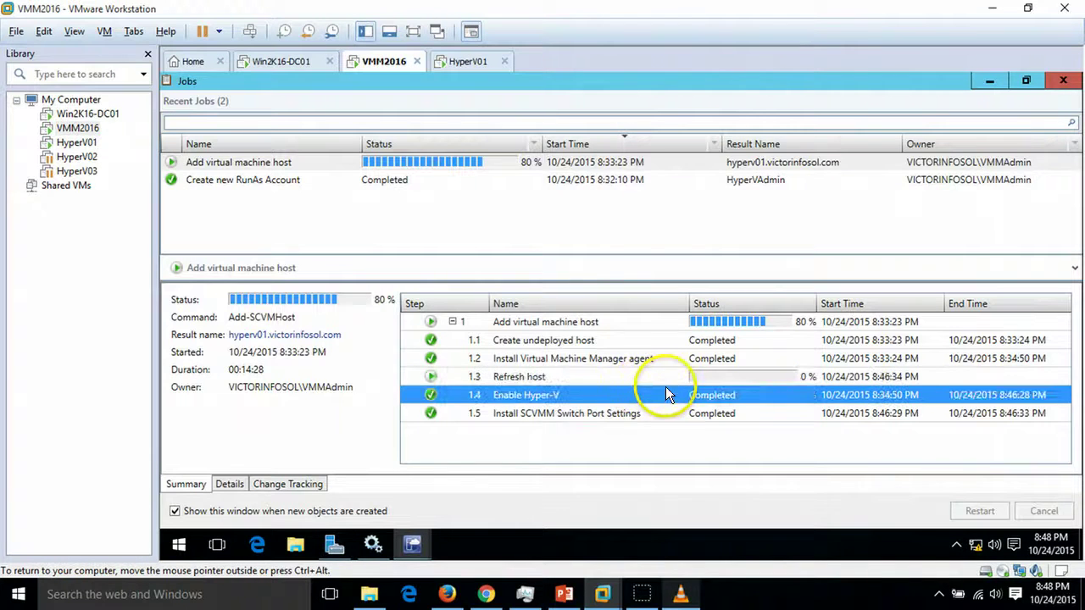
click(668, 383)
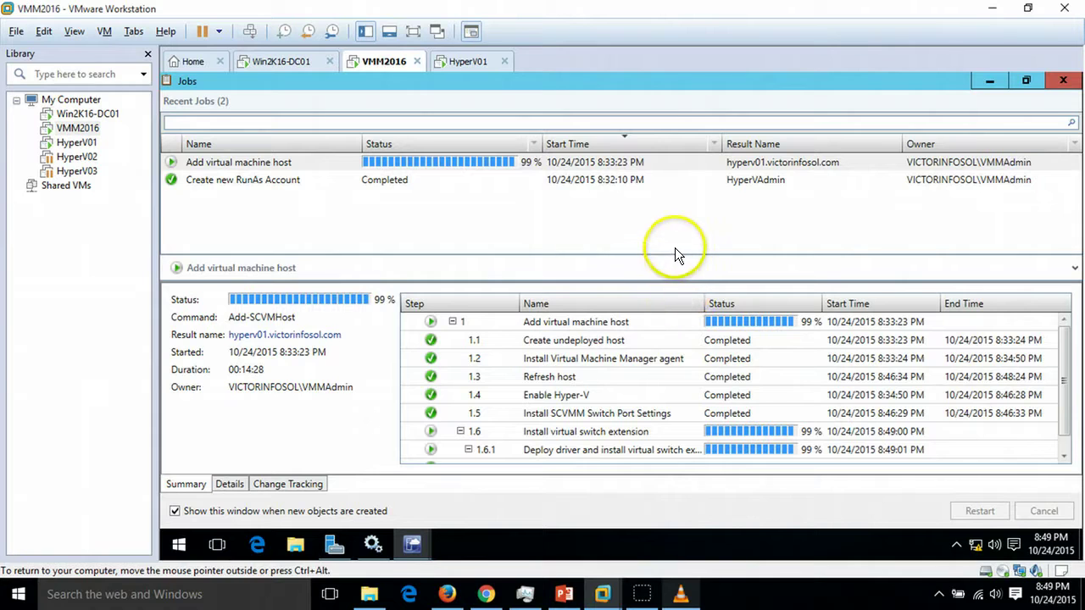
drag(671, 251, 673, 223)
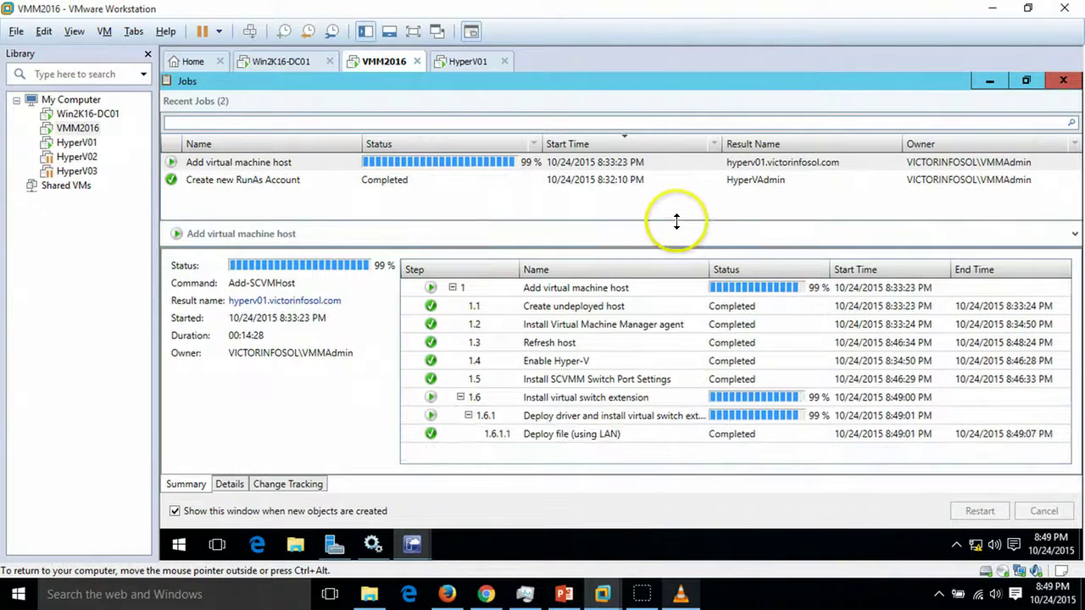
click(699, 434)
click(704, 417)
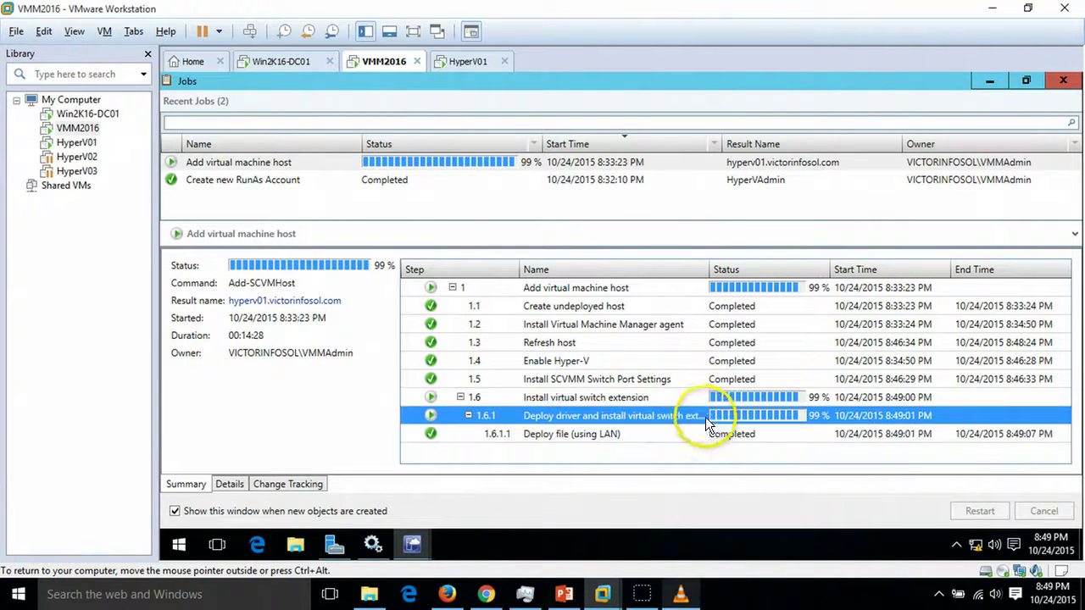
click(689, 398)
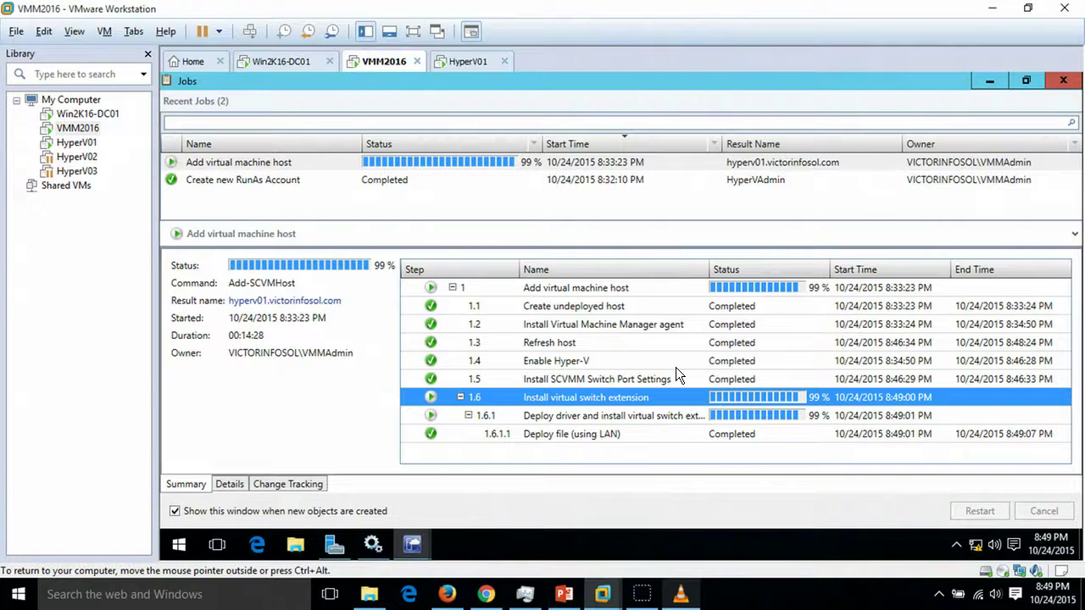
On HyperV01, toggle the Services window and bring back the Server Manager dashboard
click(462, 58)
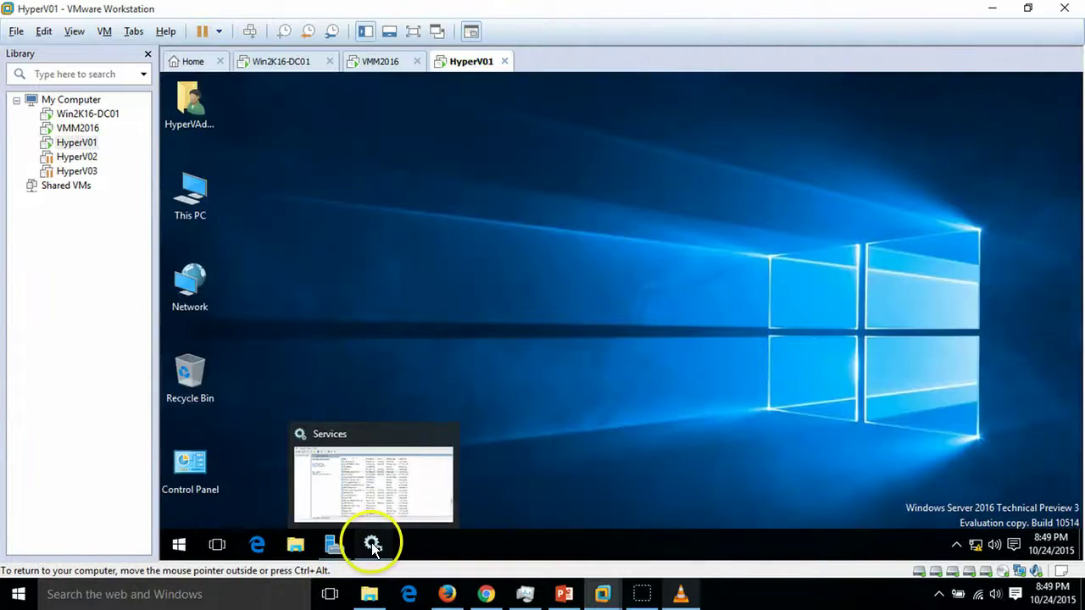
click(373, 545)
click(373, 546)
click(334, 544)
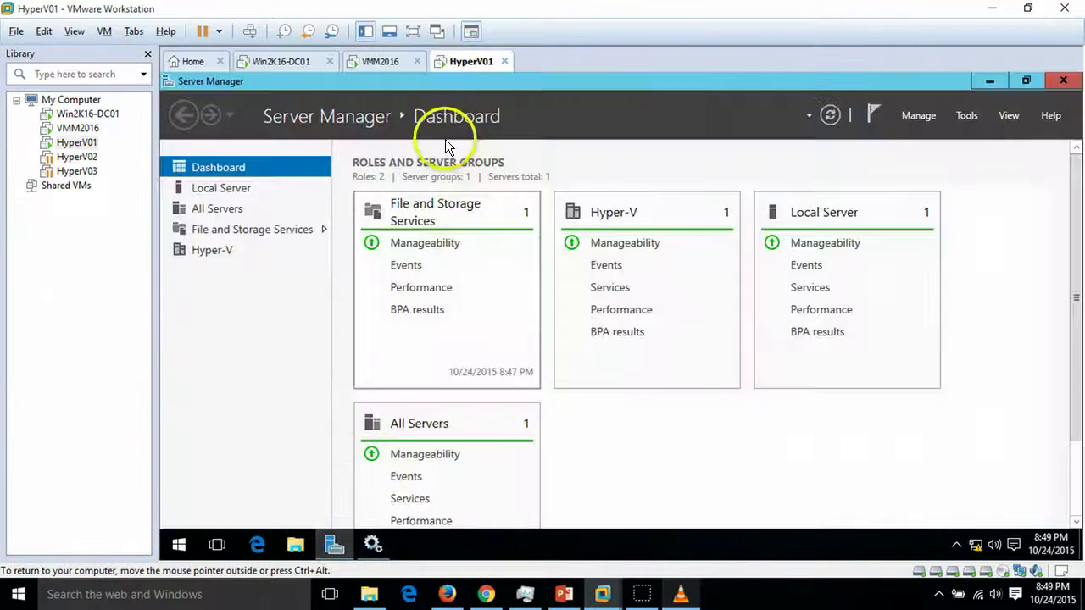
Back in VMM2016, inspect the Refresh host, Create undeployed host and overall Add host steps
click(389, 66)
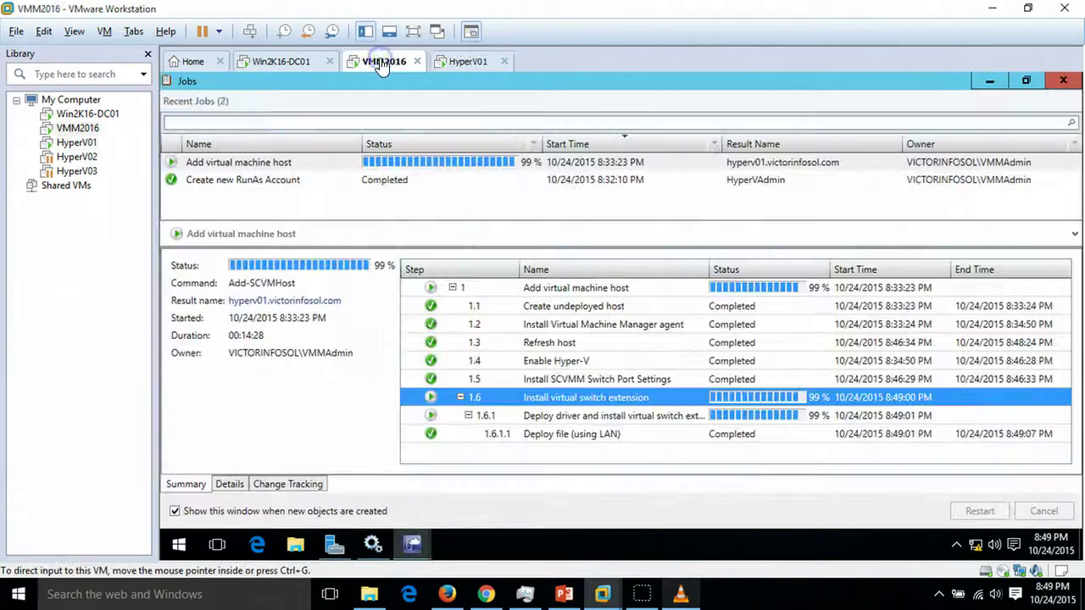
click(691, 341)
click(698, 306)
click(695, 286)
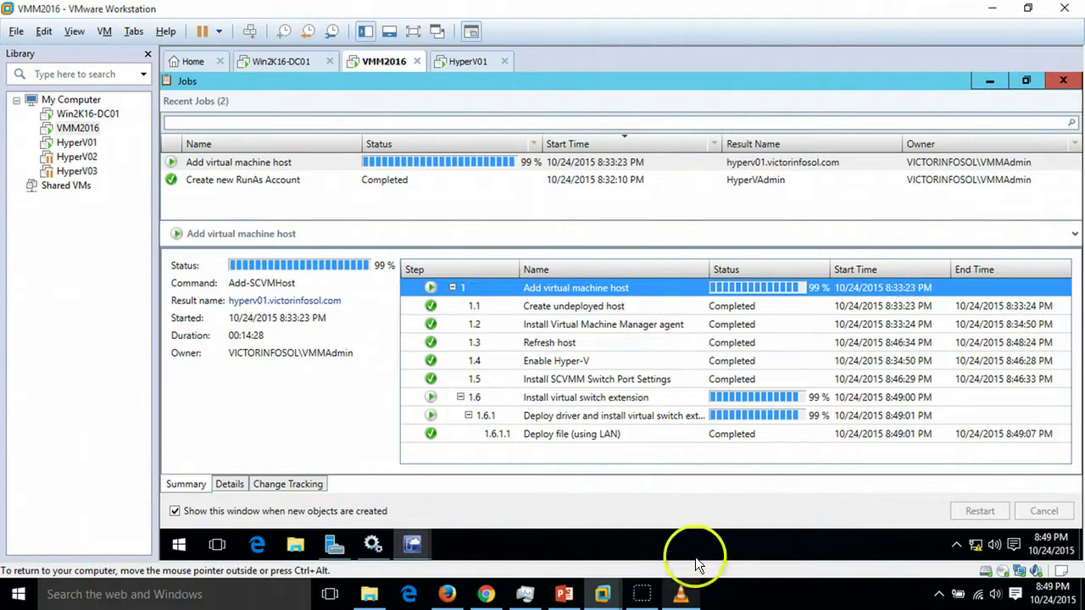
click(683, 596)
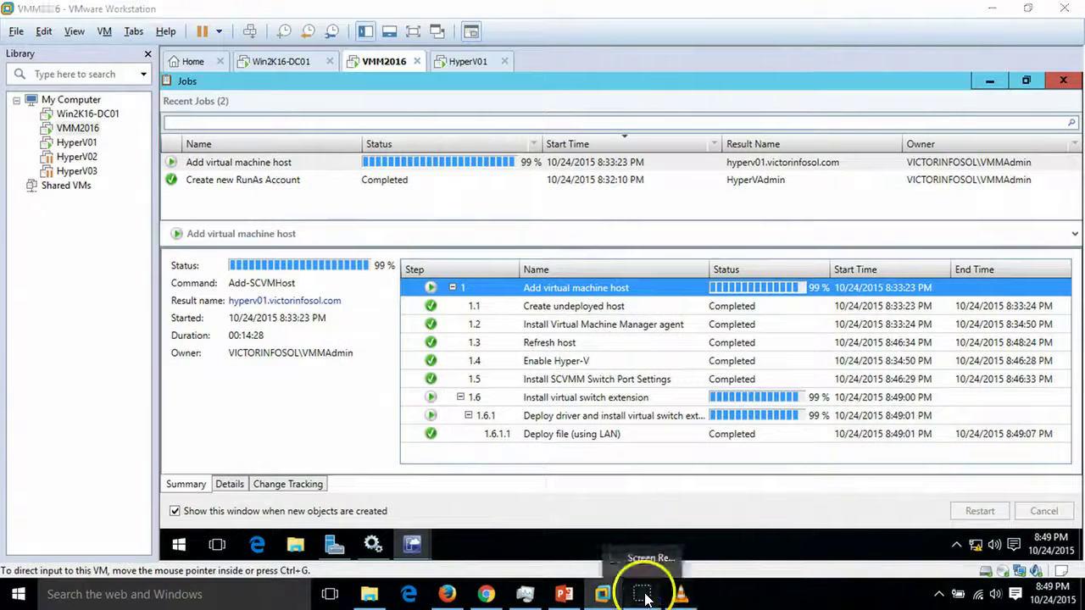
Review the finished add-host job's Multipath I/O warning, then close the Jobs window
click(290, 163)
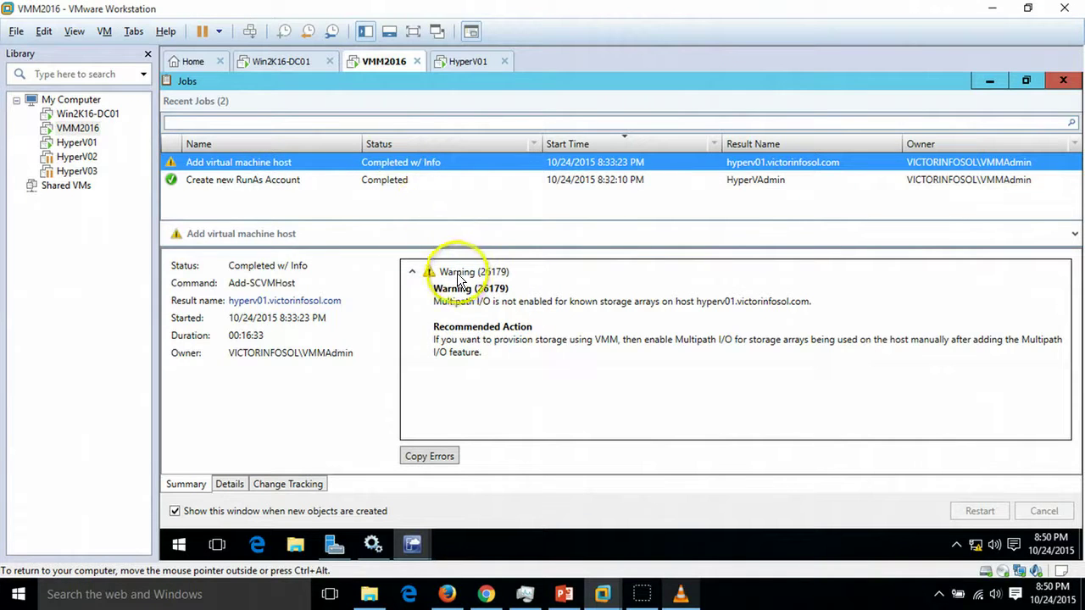
click(495, 307)
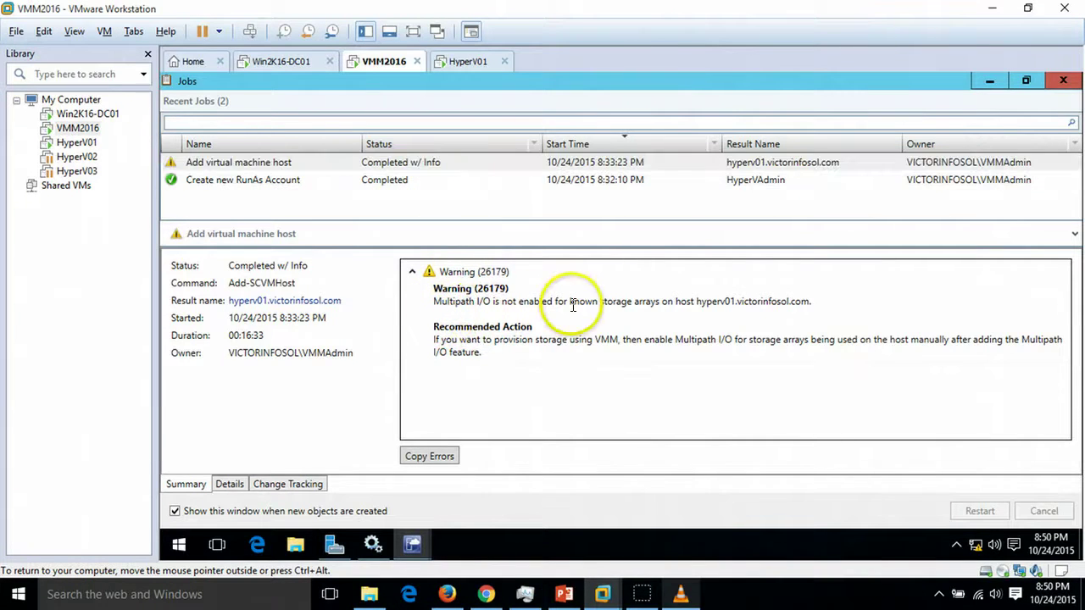
click(1063, 80)
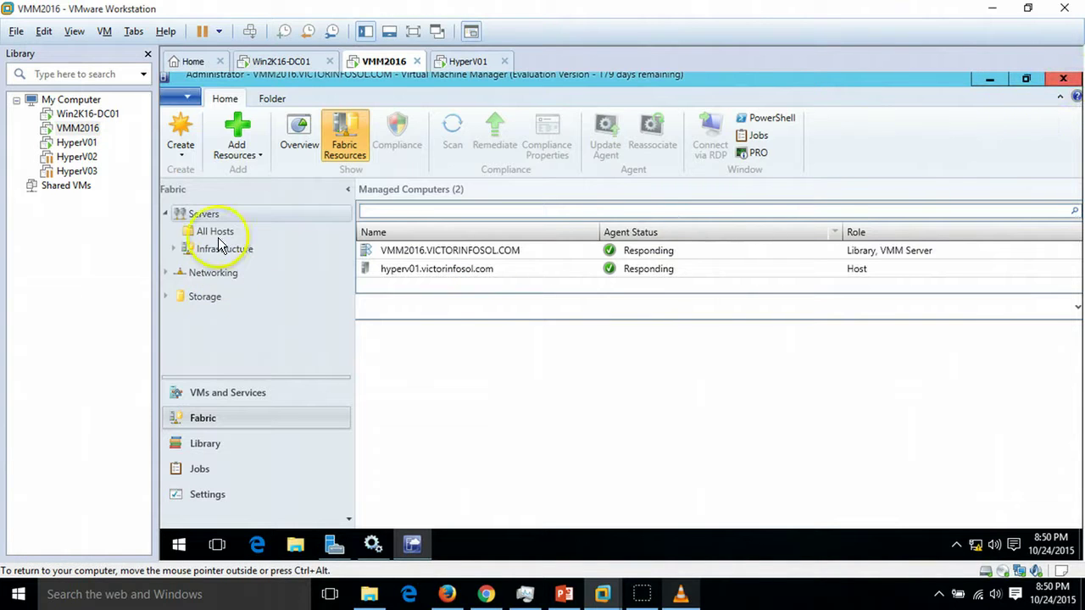
Confirm hyperv01 shows status OK under All Hosts, then return to the PowerPoint slide show
click(253, 231)
click(454, 251)
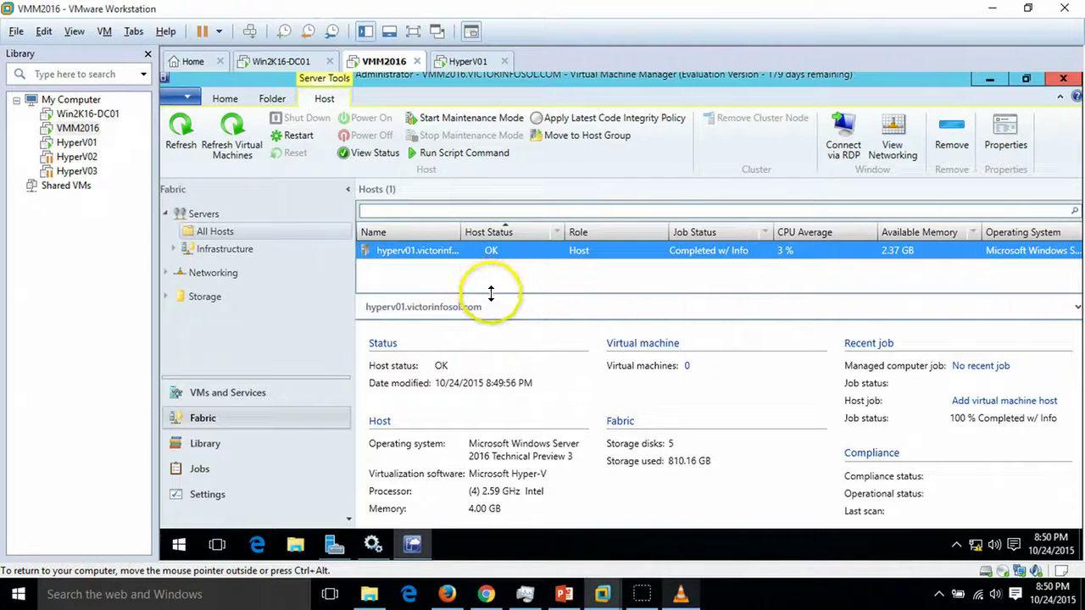
drag(489, 292, 496, 382)
click(542, 304)
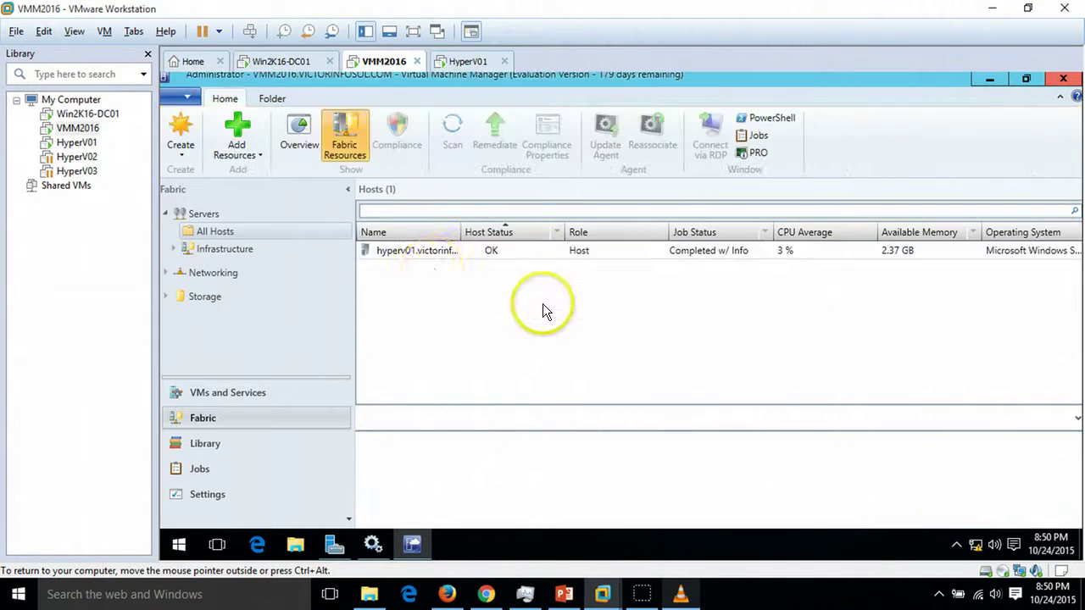
click(441, 250)
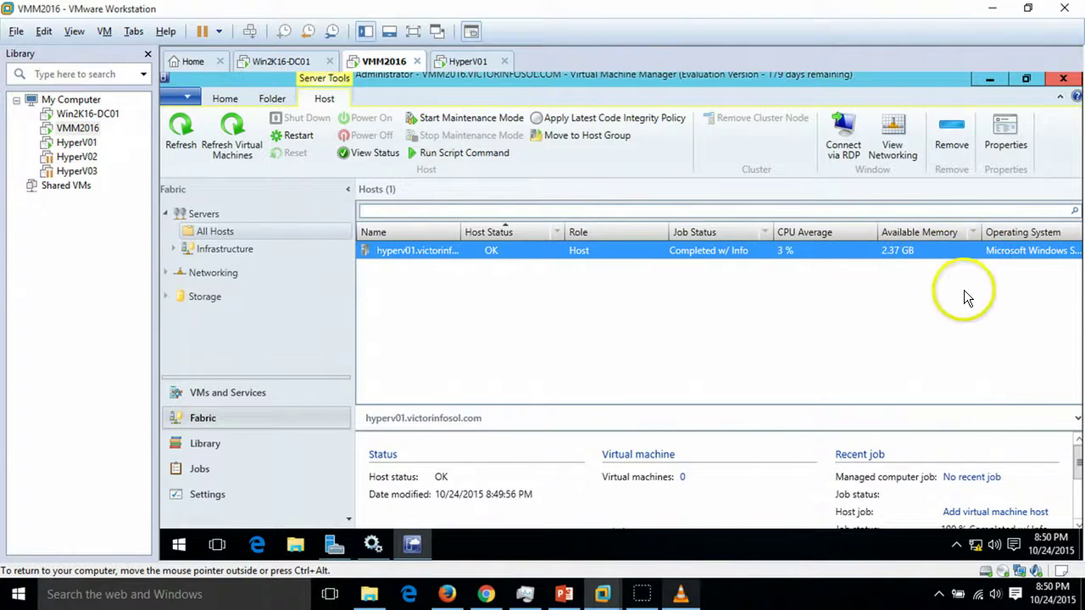
click(598, 351)
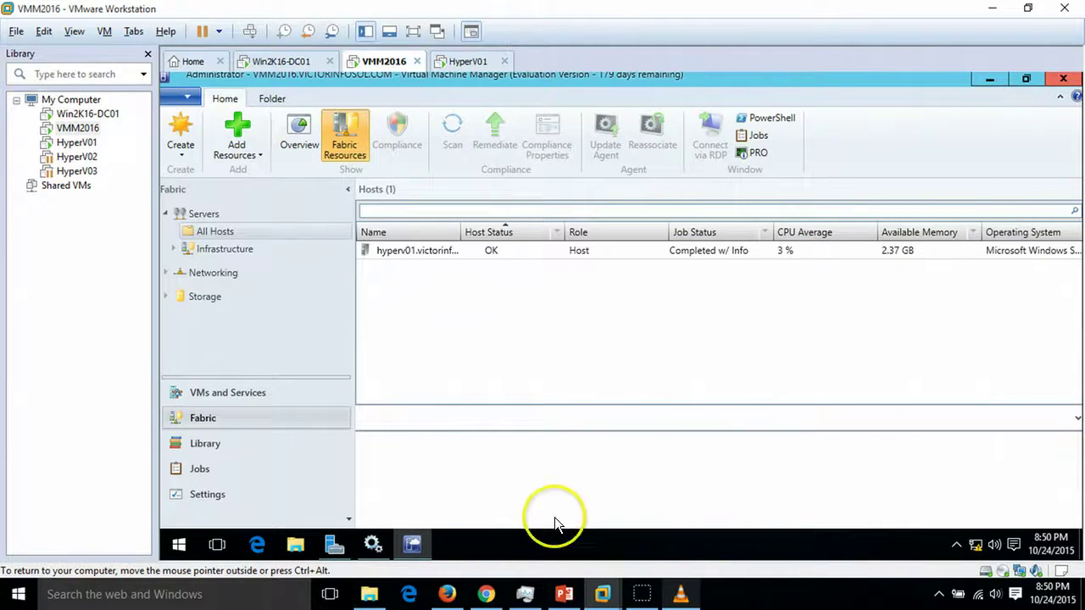
click(564, 594)
click(465, 320)
scroll(426, 319, up, 1)
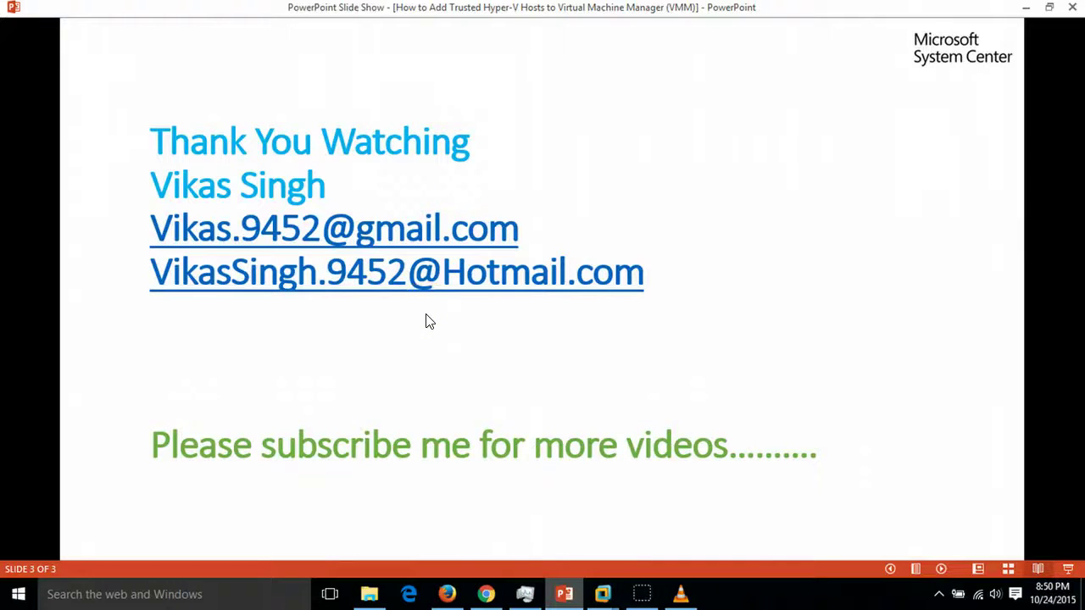